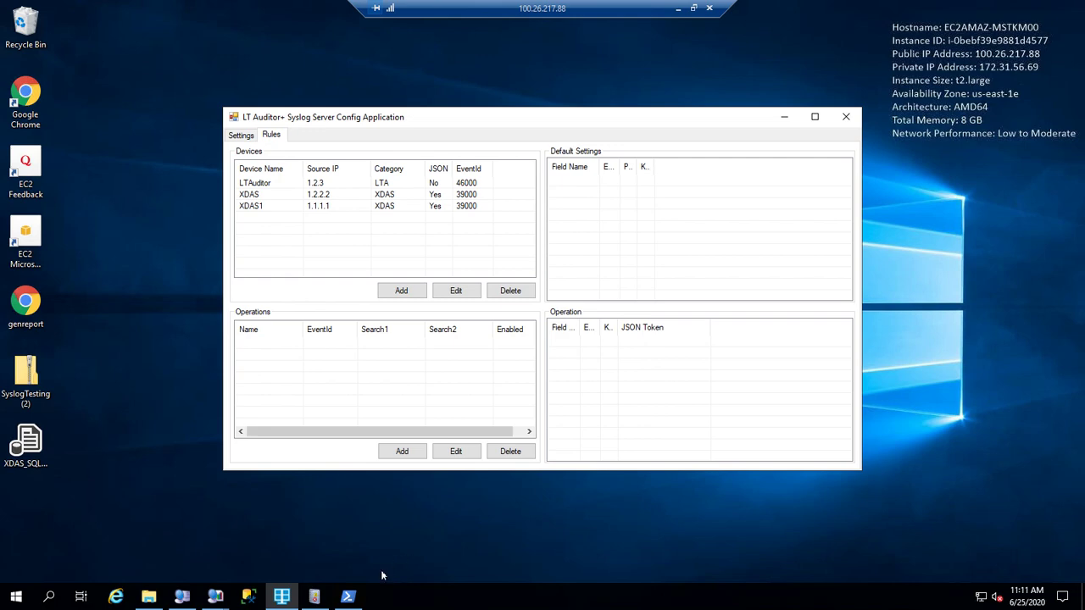
# - Review the LTALog and SyslogAuditing logs in Event Viewer, then return to the syslog server configuration
pyautogui.click(316, 598)
pyautogui.click(56, 143)
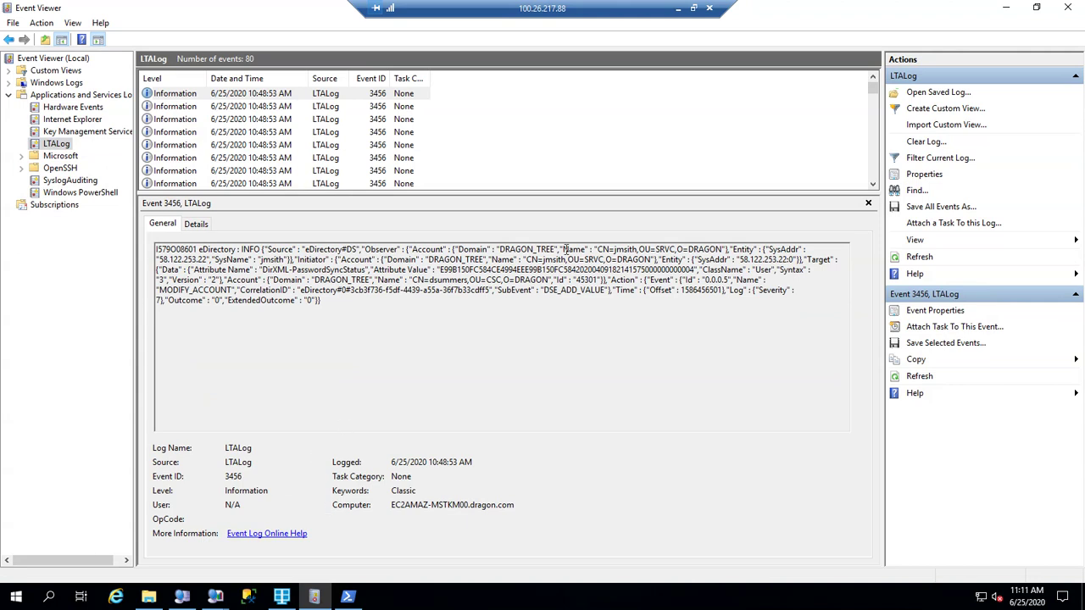
pyautogui.click(69, 180)
pyautogui.click(1006, 7)
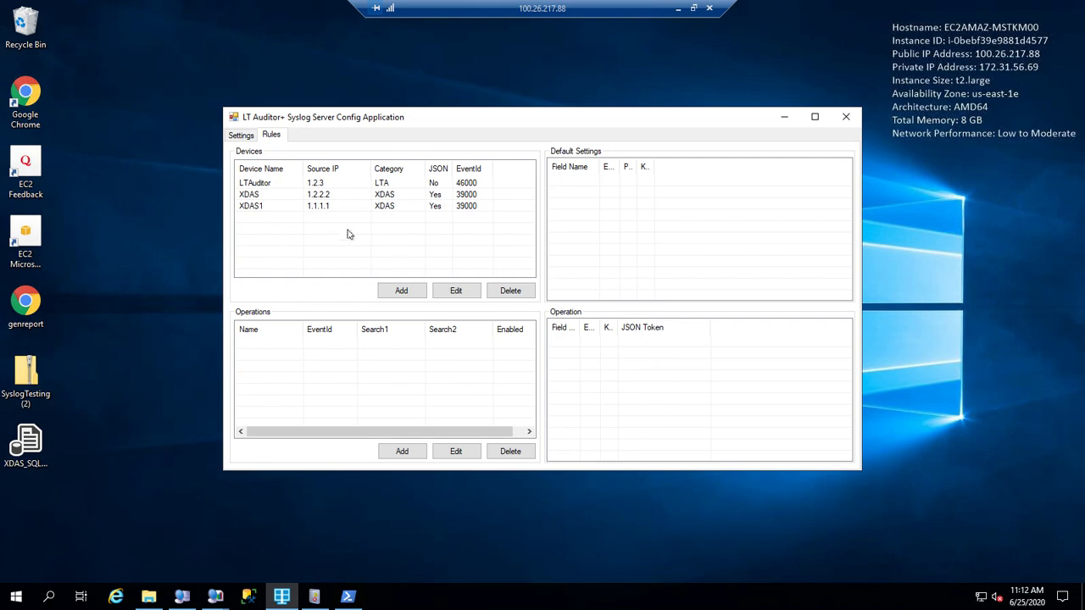
# - Start a new device named Cisco with IP address *, operation category Cisco and default EventId 57000
pyautogui.click(402, 290)
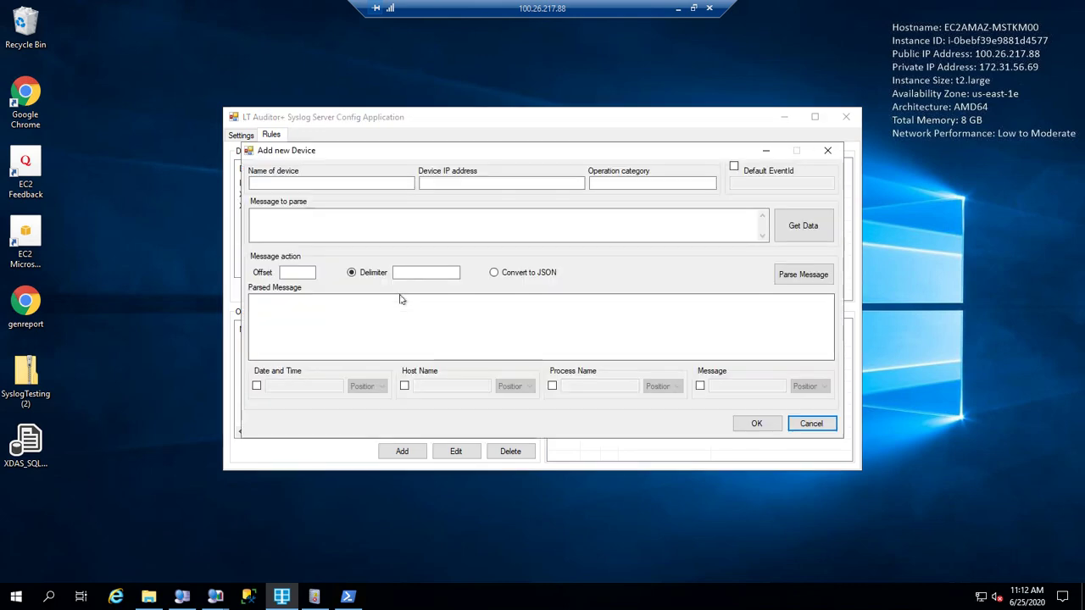
pyautogui.click(331, 184)
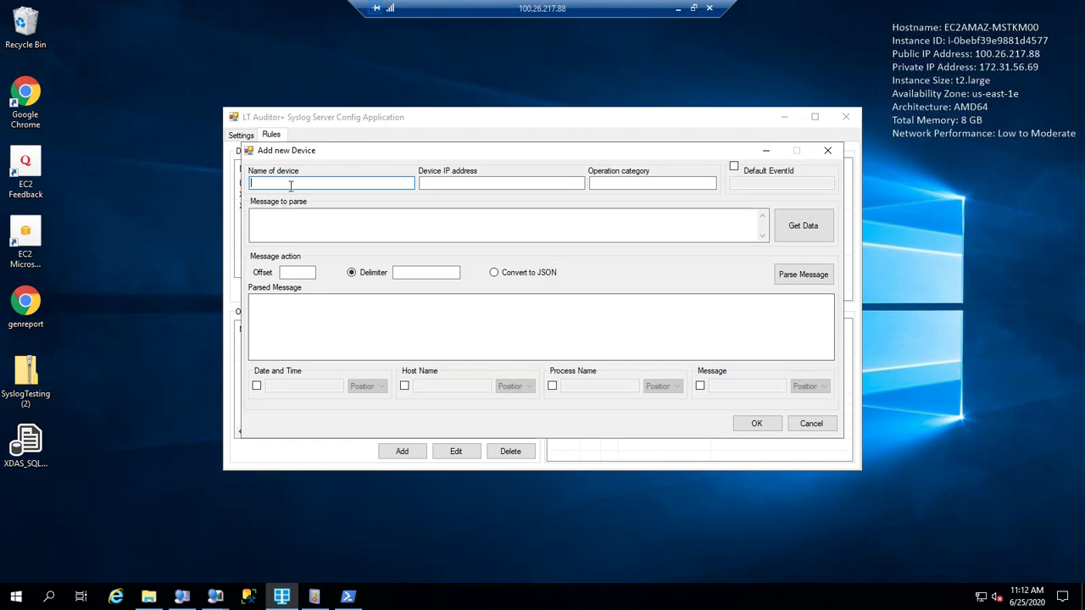
pyautogui.write('Cisco')
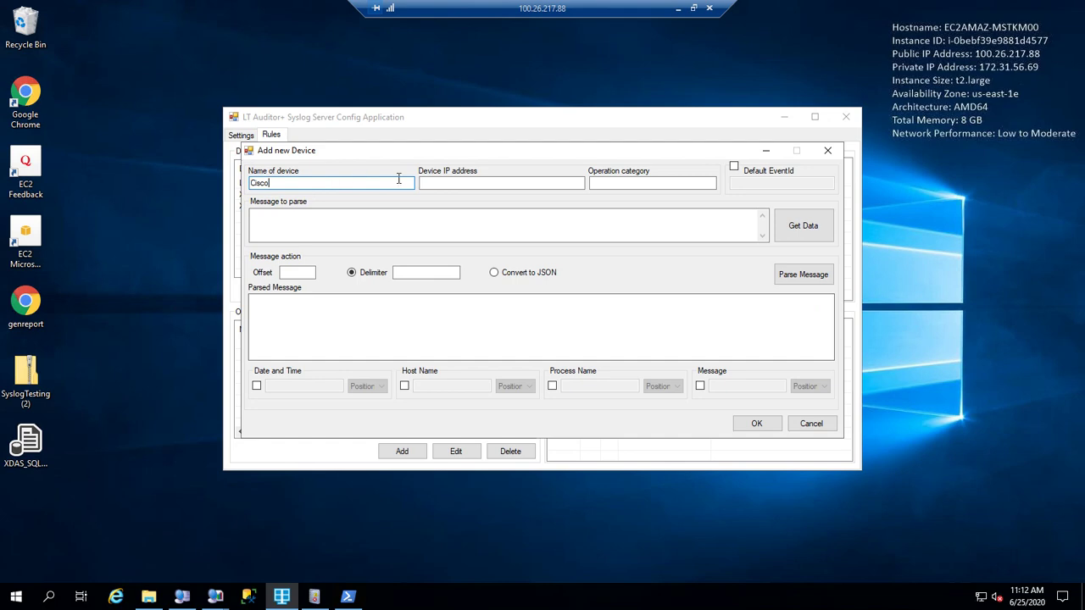
pyautogui.click(437, 183)
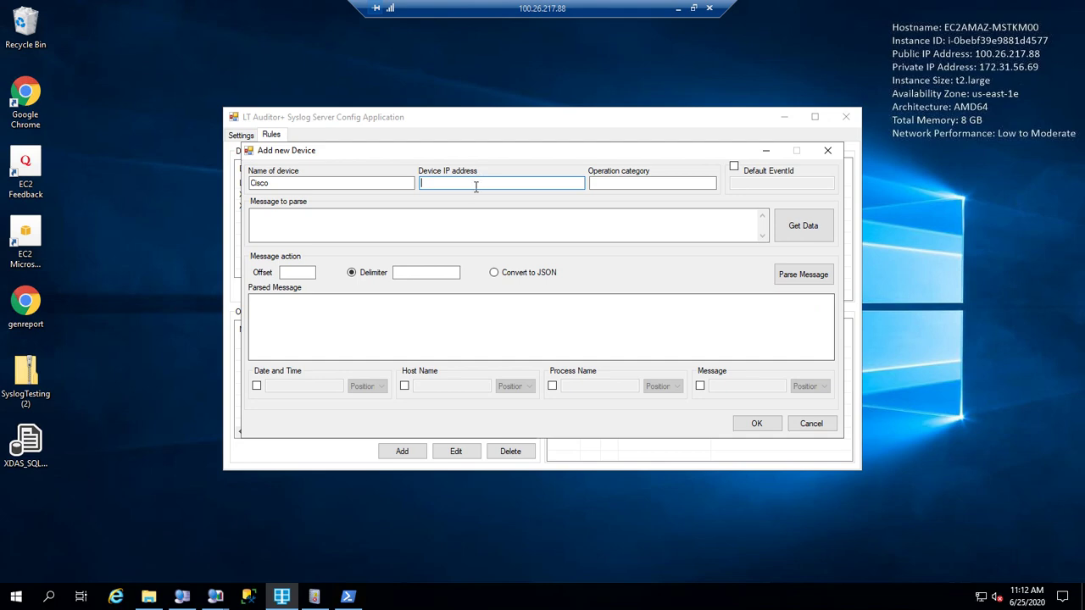
pyautogui.write('1')
pyautogui.click(679, 183)
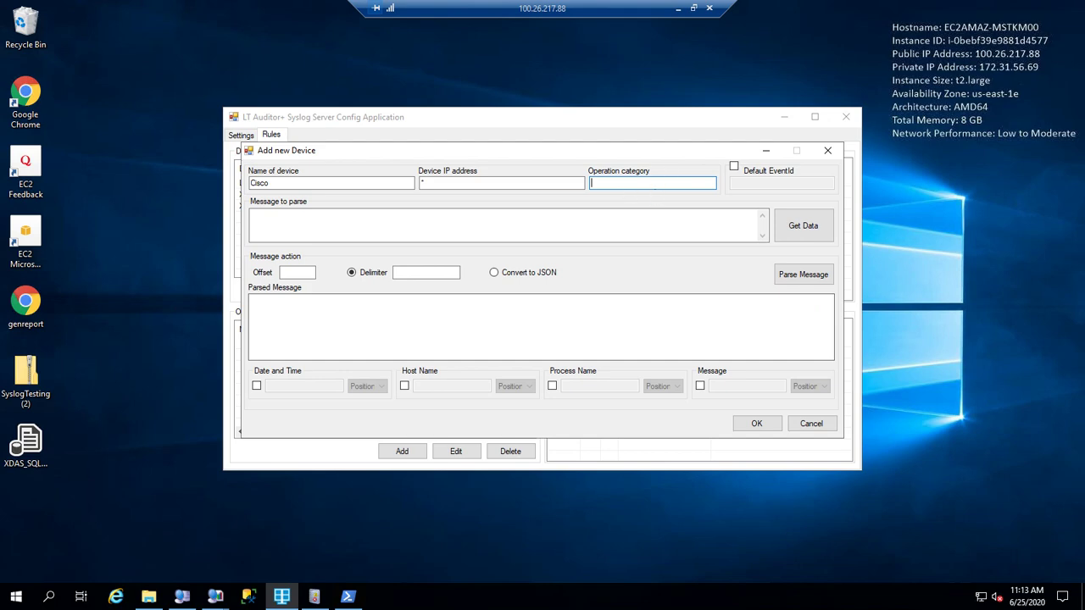
pyautogui.write('Cisco')
pyautogui.click(734, 166)
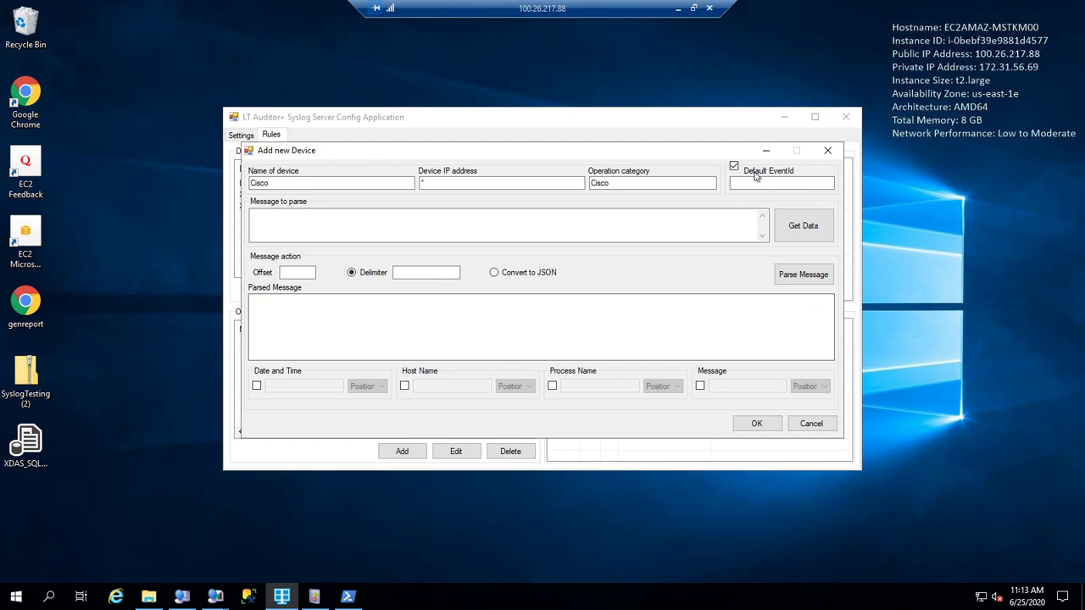
pyautogui.click(761, 181)
pyautogui.write('57000')
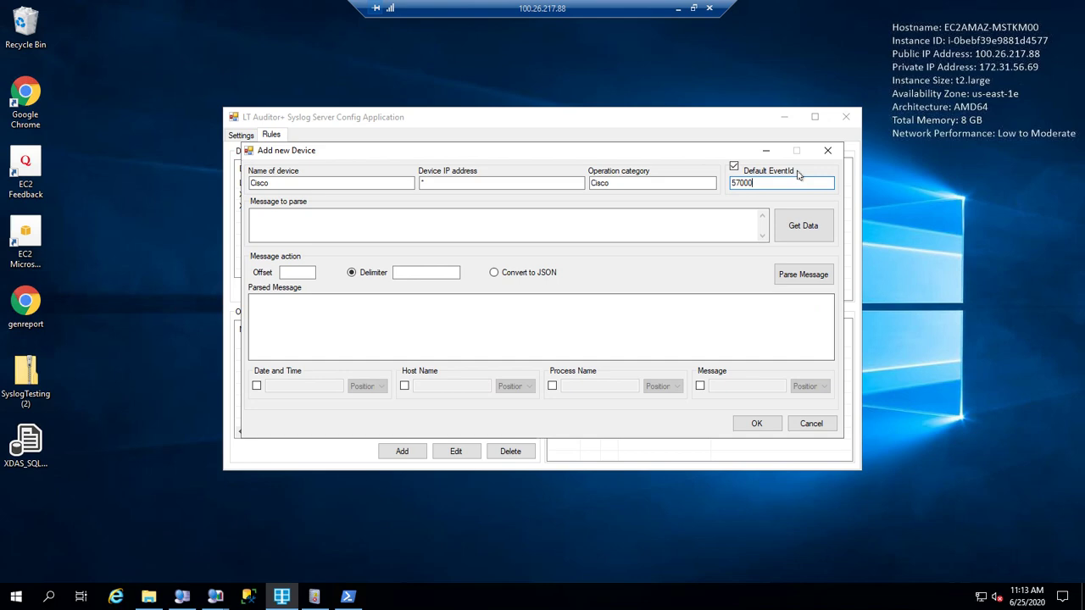
# - Look through the collected events for a Cisco message and close the event search
pyautogui.click(806, 227)
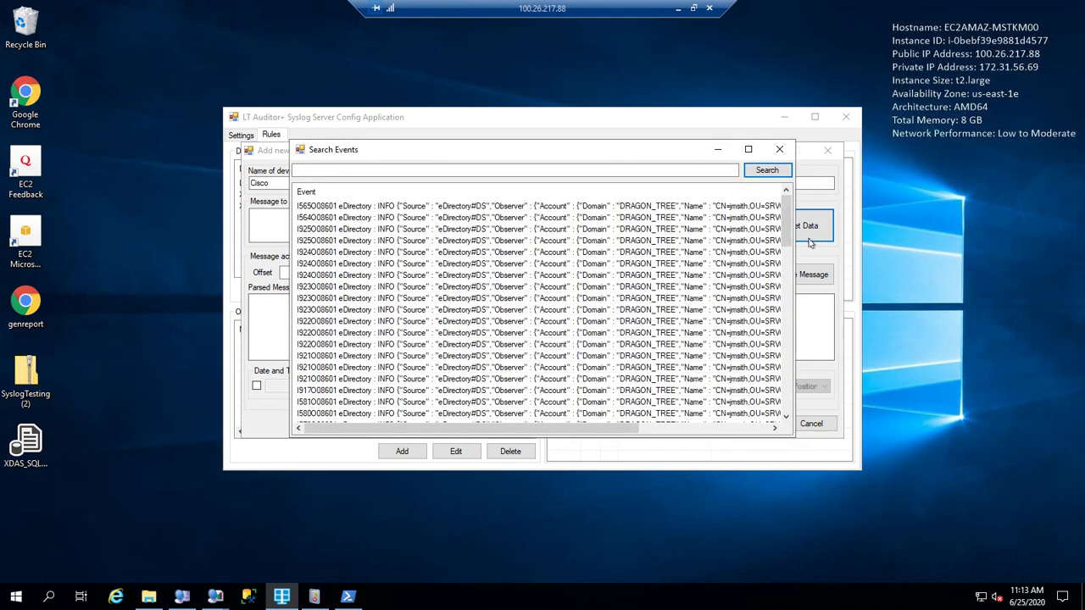
pyautogui.moveTo(785, 222); pyautogui.dragTo(794, 176)
pyautogui.click(779, 149)
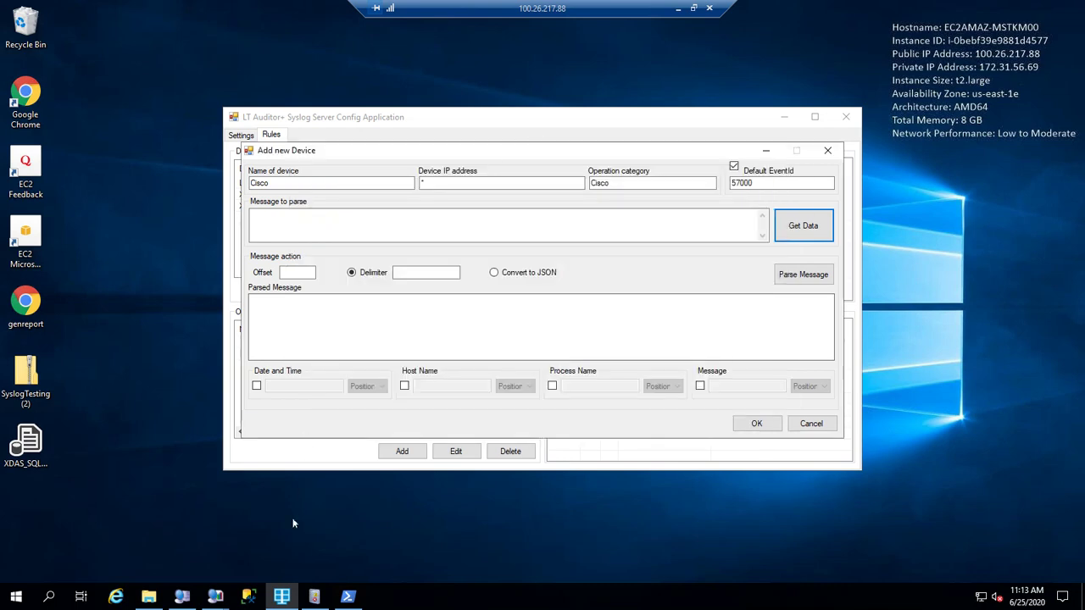
# - Run the GenCisco batch file from the SyslogTesting folder to generate Cisco test events, and return to the new device form
pyautogui.click(151, 596)
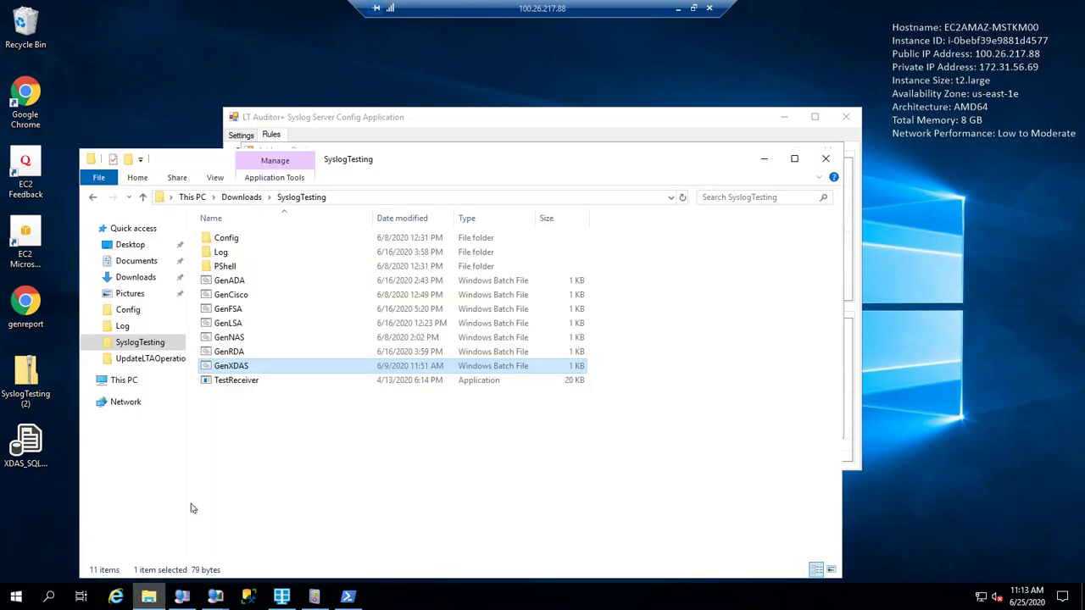
pyautogui.doubleClick(240, 295)
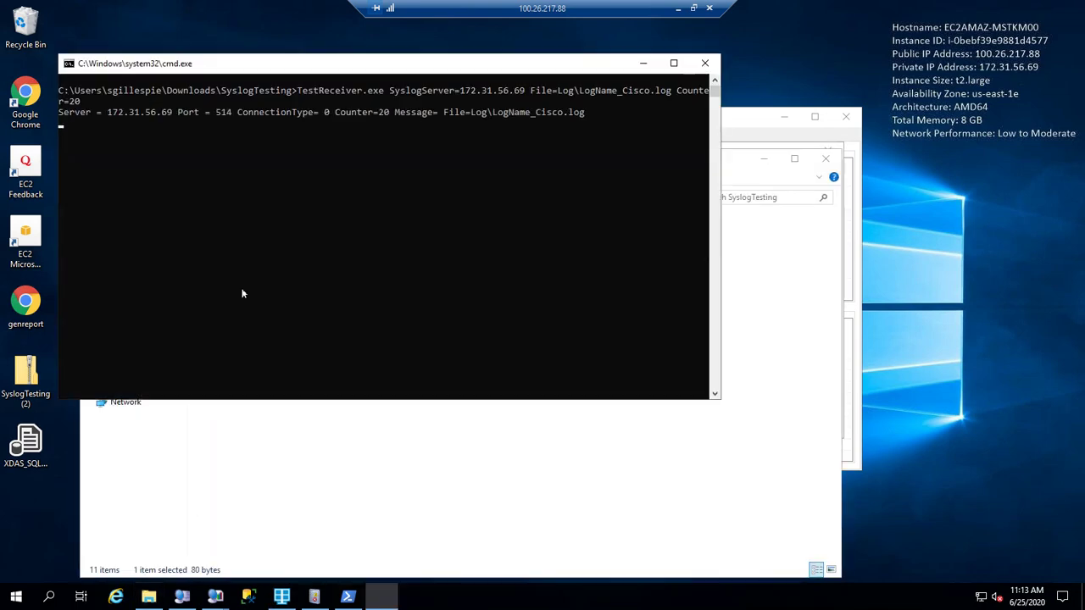
pyautogui.click(764, 158)
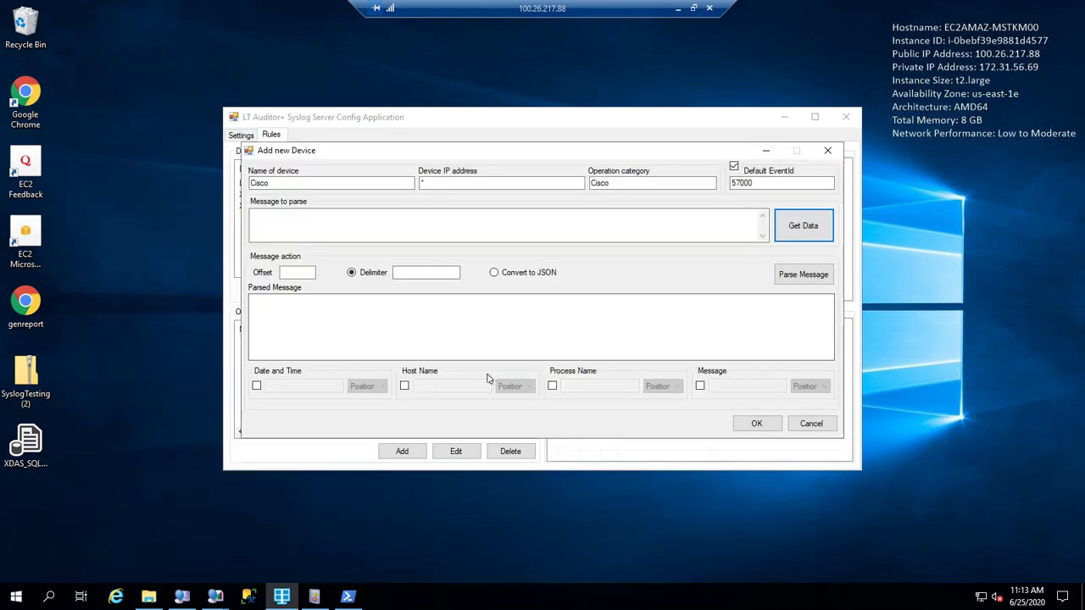
# - Load the Cisco %SYS-6-LOGOUT event from the collected events as the message to parse
pyautogui.click(801, 236)
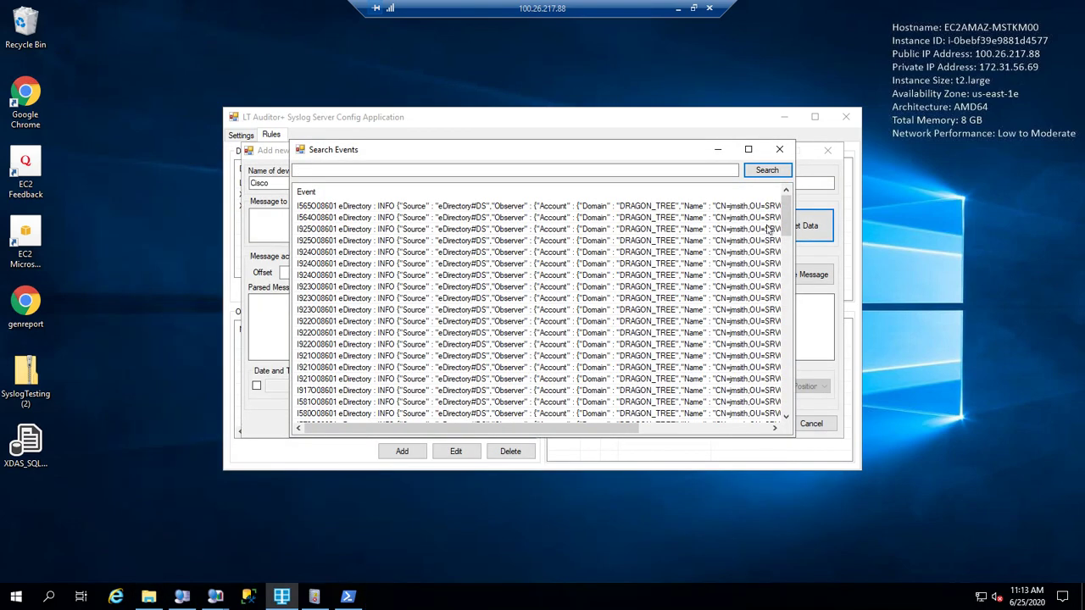
pyautogui.scroll(-3, 758, 393)
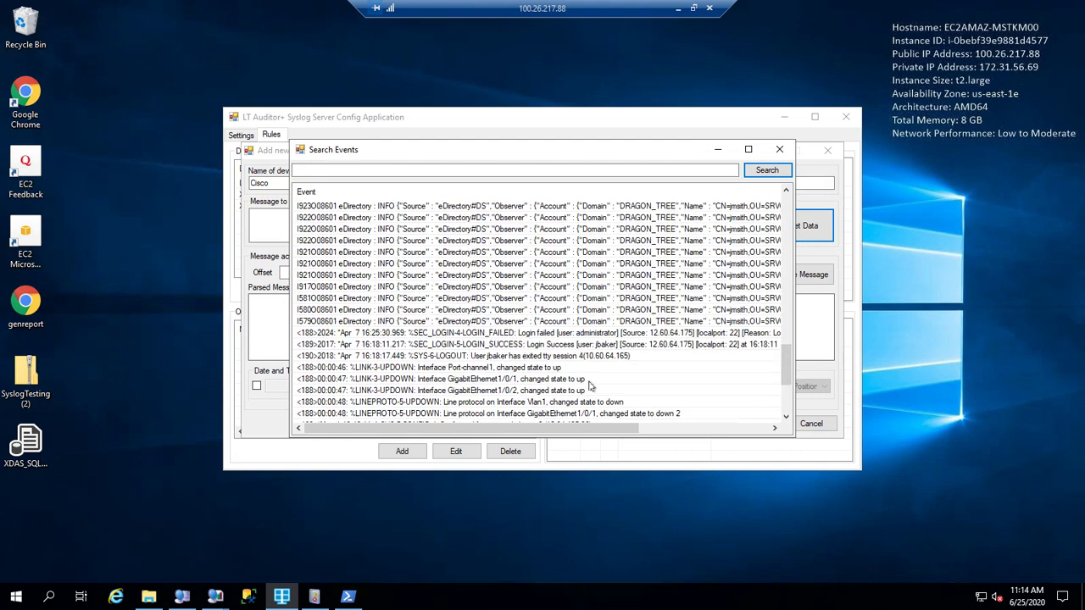
pyautogui.scroll(3, 591, 385)
pyautogui.click(398, 368)
pyautogui.scroll(-6, 396, 367)
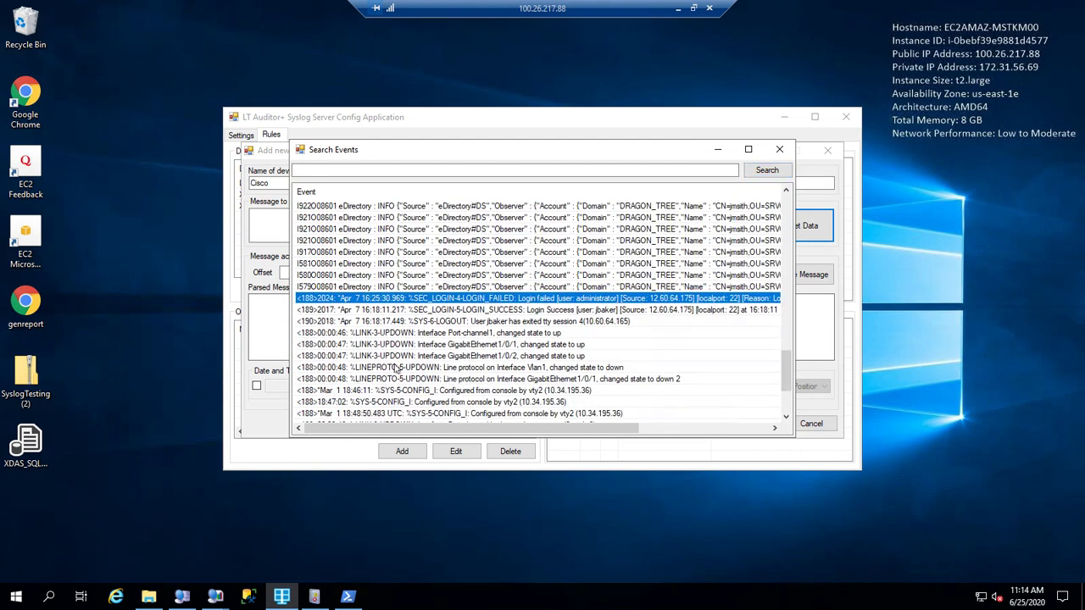
pyautogui.scroll(-1, 397, 367)
pyautogui.click(469, 289)
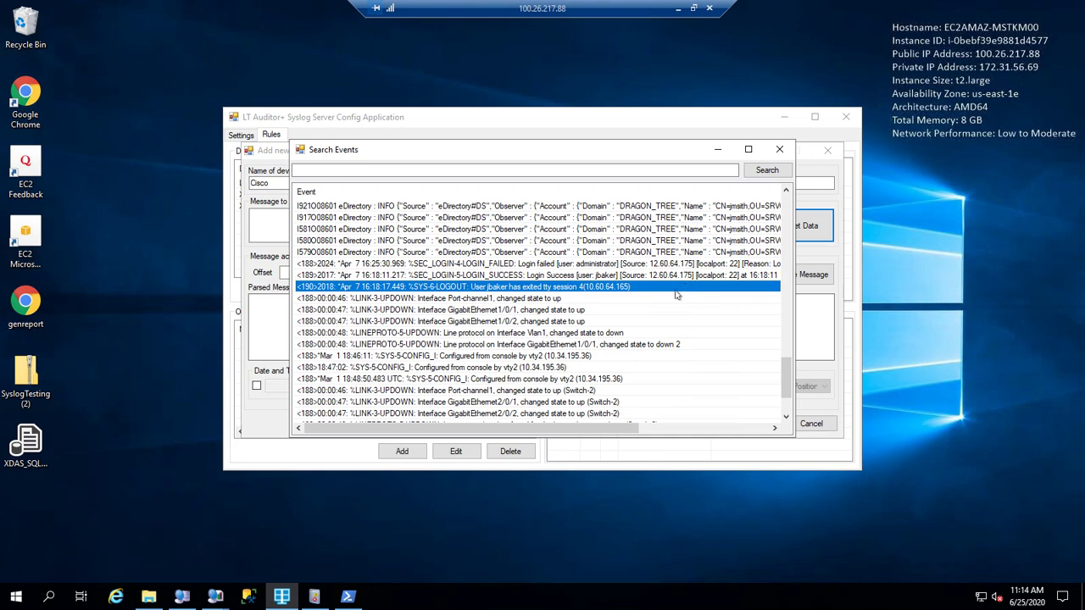
pyautogui.doubleClick(642, 293)
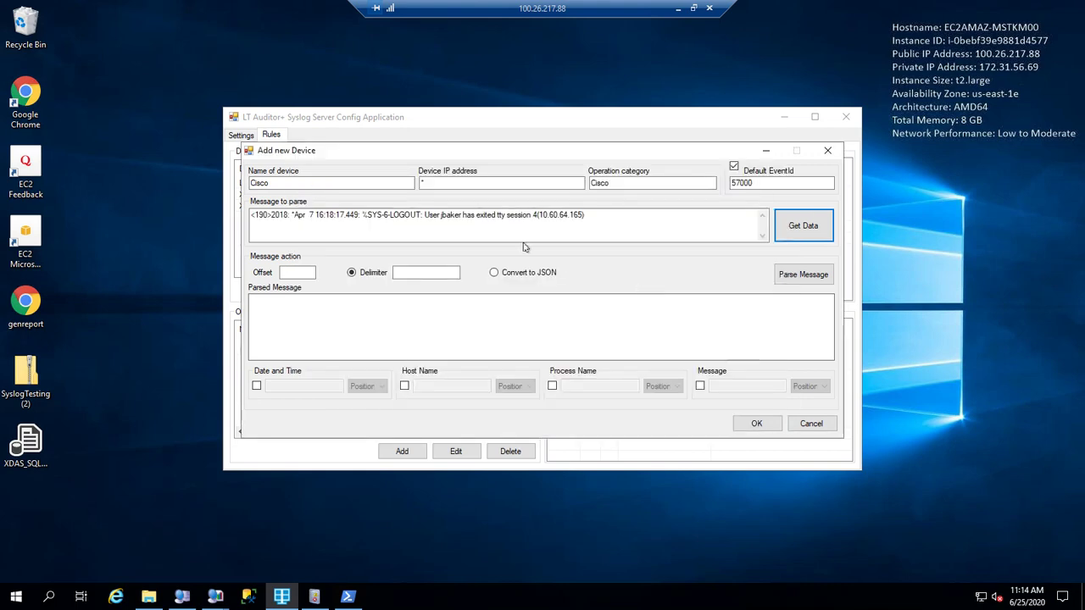
# - Set the offset to 11 to skip the <190>2018: prefix and parse the message by delimiter
pyautogui.click(289, 217)
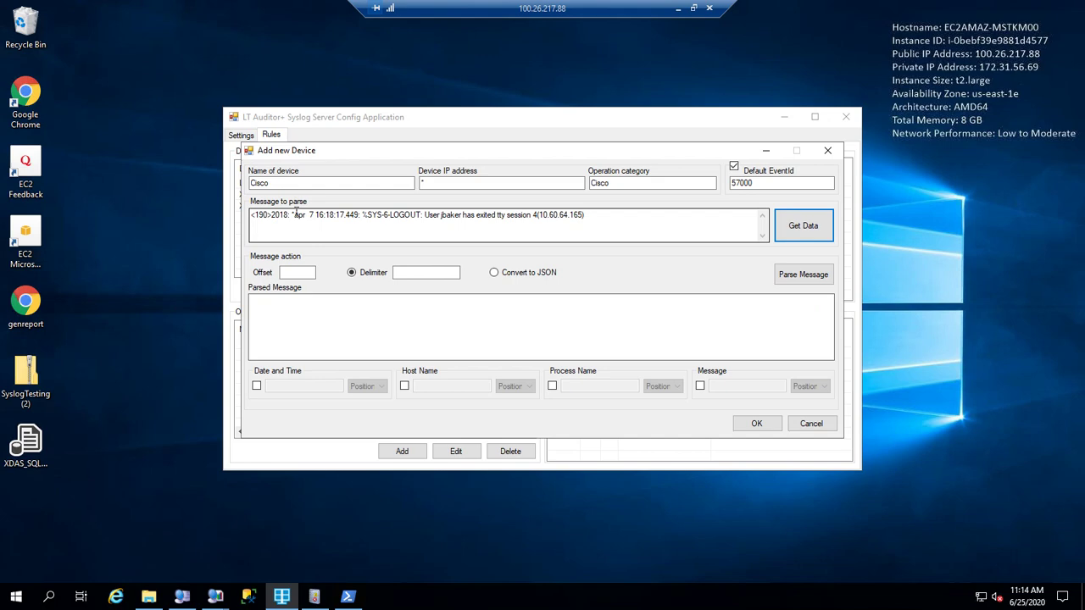
pyautogui.moveTo(290, 214); pyautogui.dragTo(250, 214)
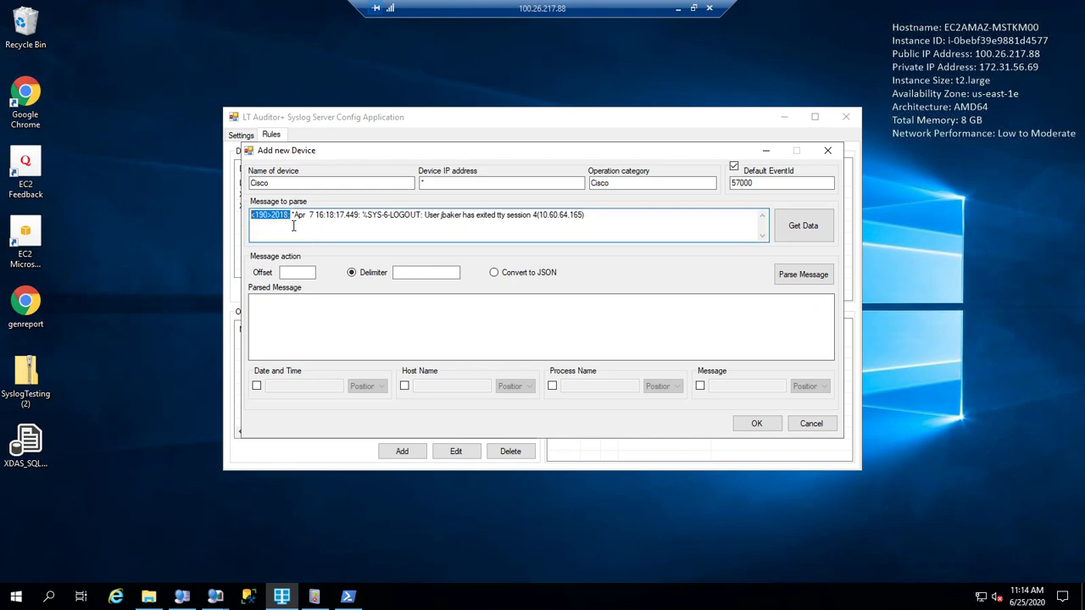
pyautogui.click(307, 272)
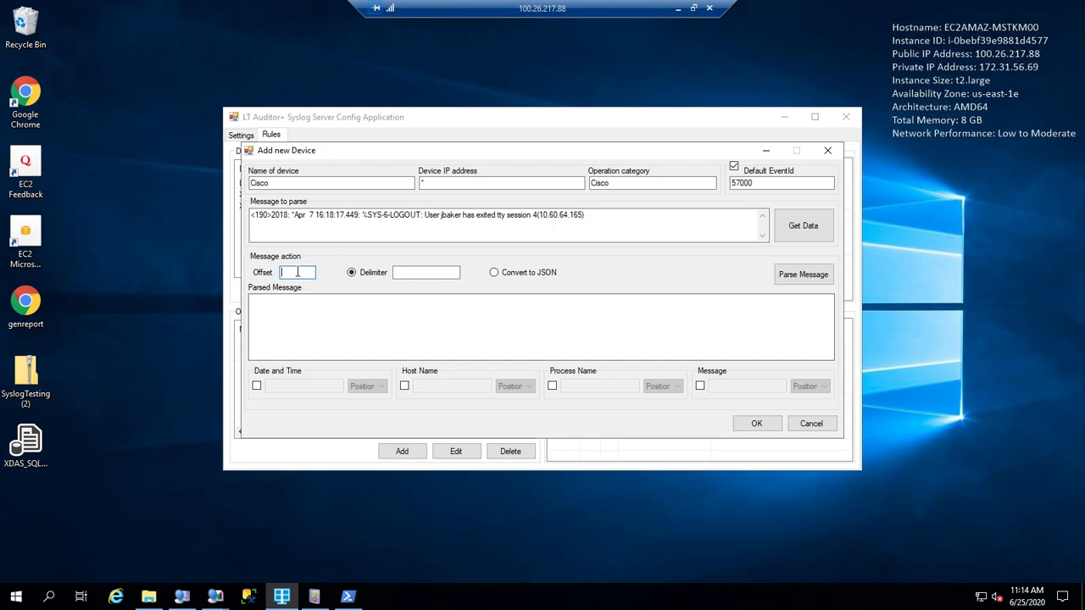
pyautogui.write('11')
pyautogui.click(442, 272)
pyautogui.click(780, 272)
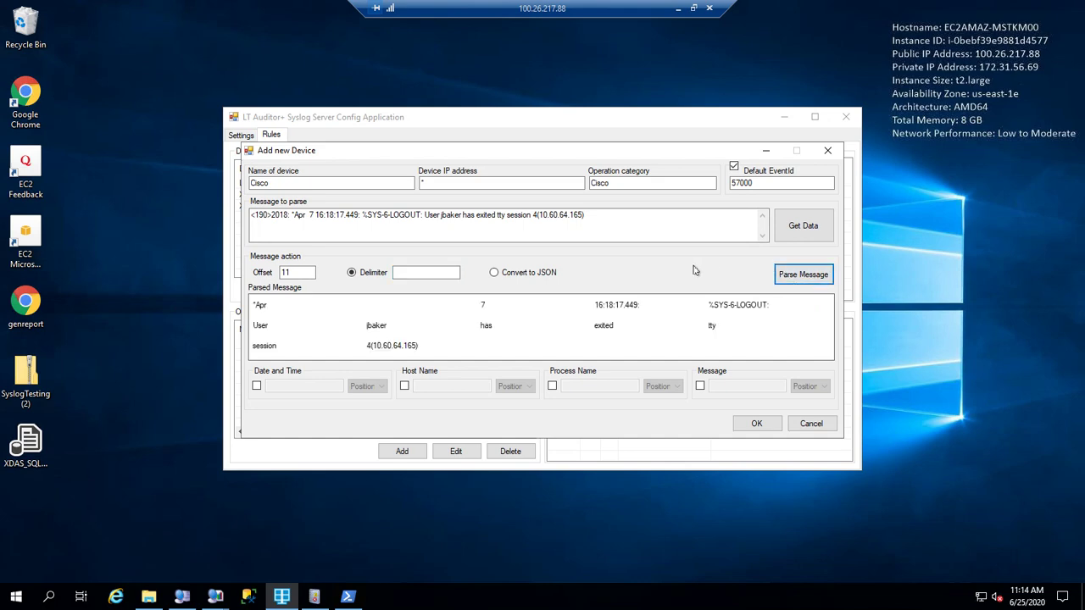
# - Enable Process Name and Message, map them to %SYS-6-LOGOUT: (position 4) and User (position 5), and save the device
pyautogui.click(552, 386)
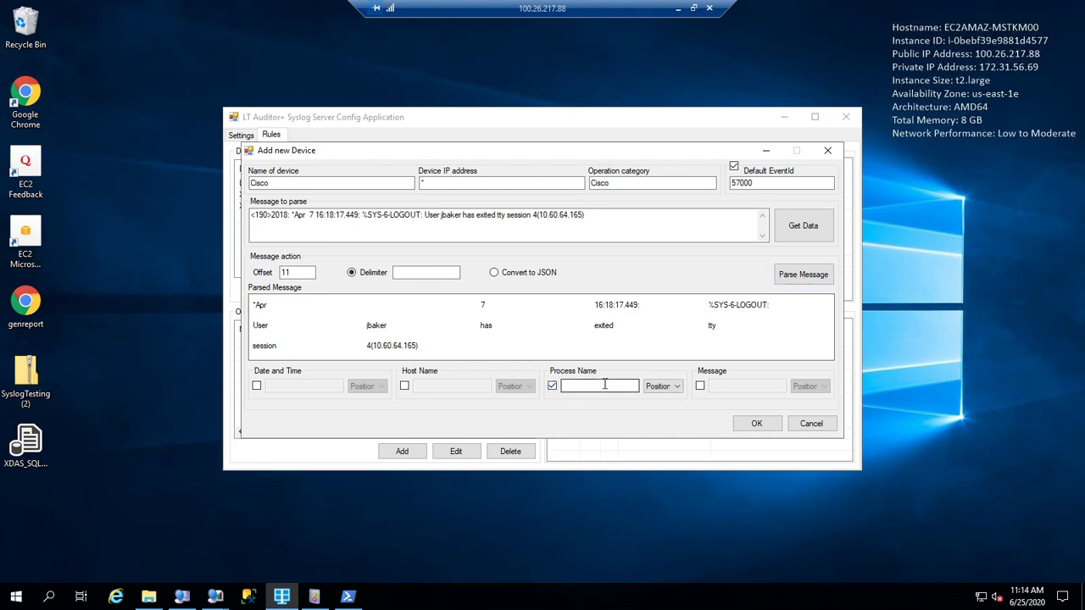
pyautogui.click(700, 387)
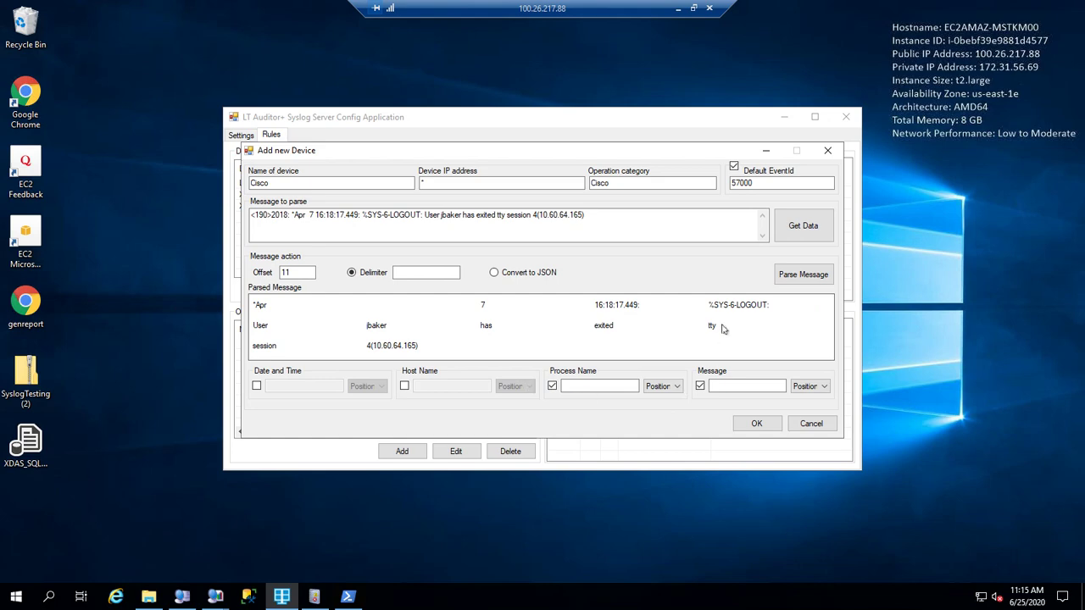
pyautogui.doubleClick(739, 305)
pyautogui.moveTo(739, 306); pyautogui.dragTo(623, 390)
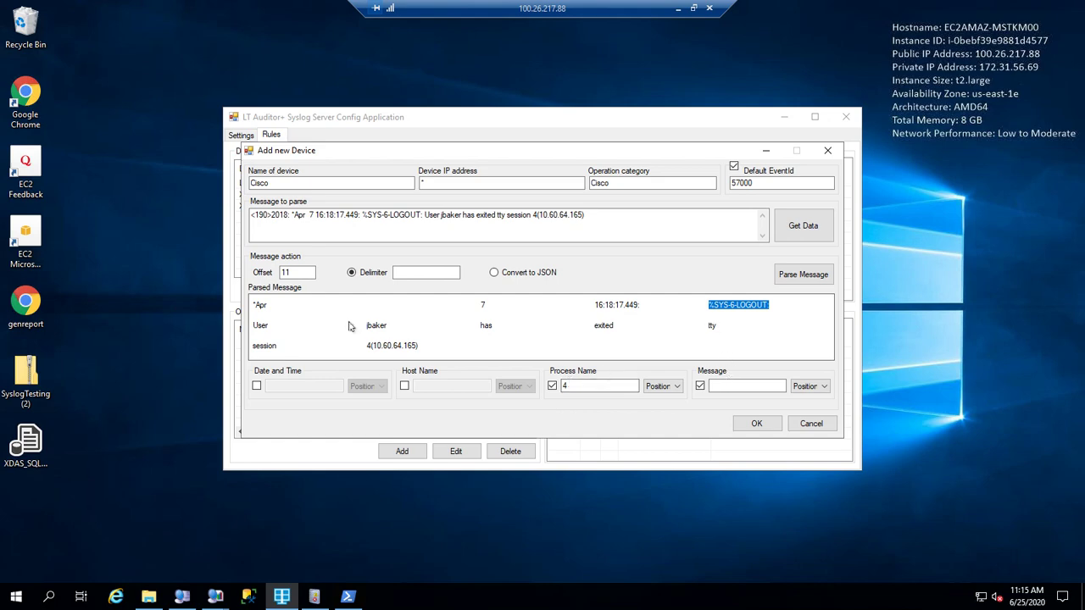
pyautogui.doubleClick(260, 325)
pyautogui.moveTo(260, 326); pyautogui.dragTo(755, 390)
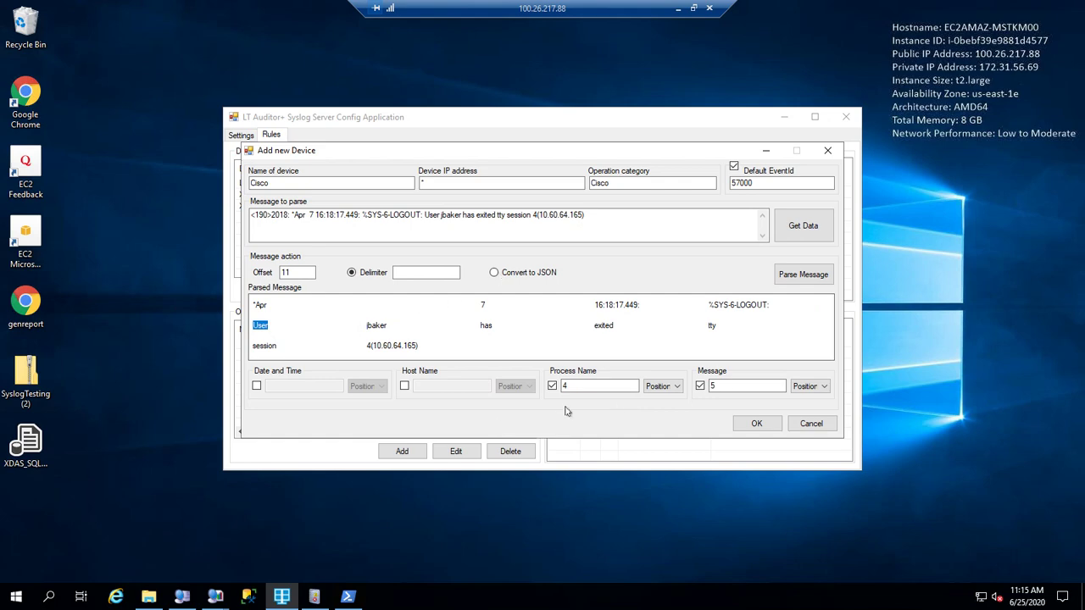
pyautogui.click(755, 426)
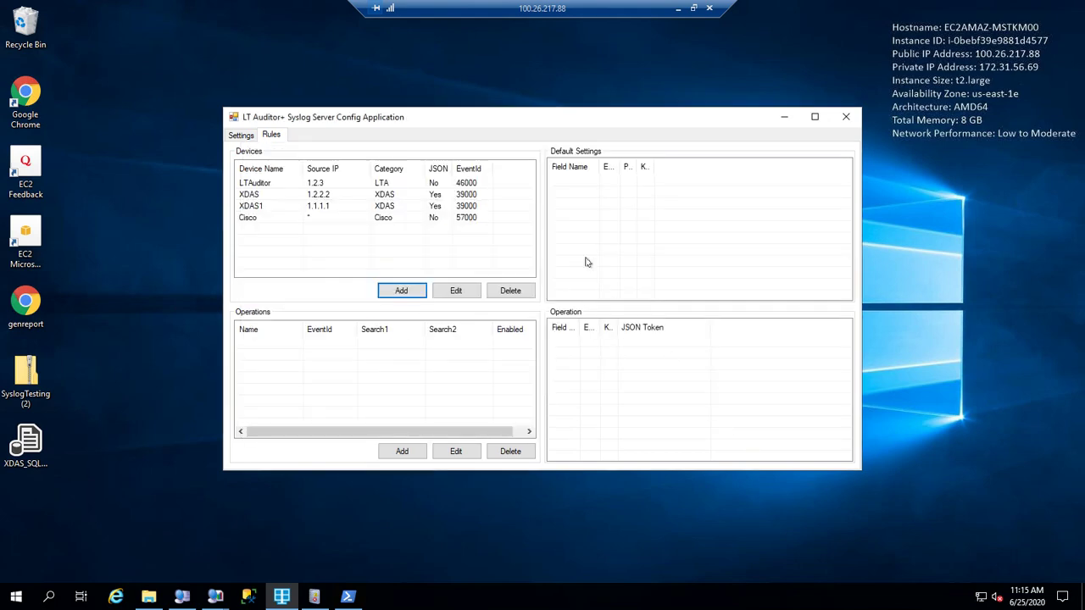
# - Display the Cisco device's default settings and widen the Enabled and Position columns to read them
pyautogui.click(330, 218)
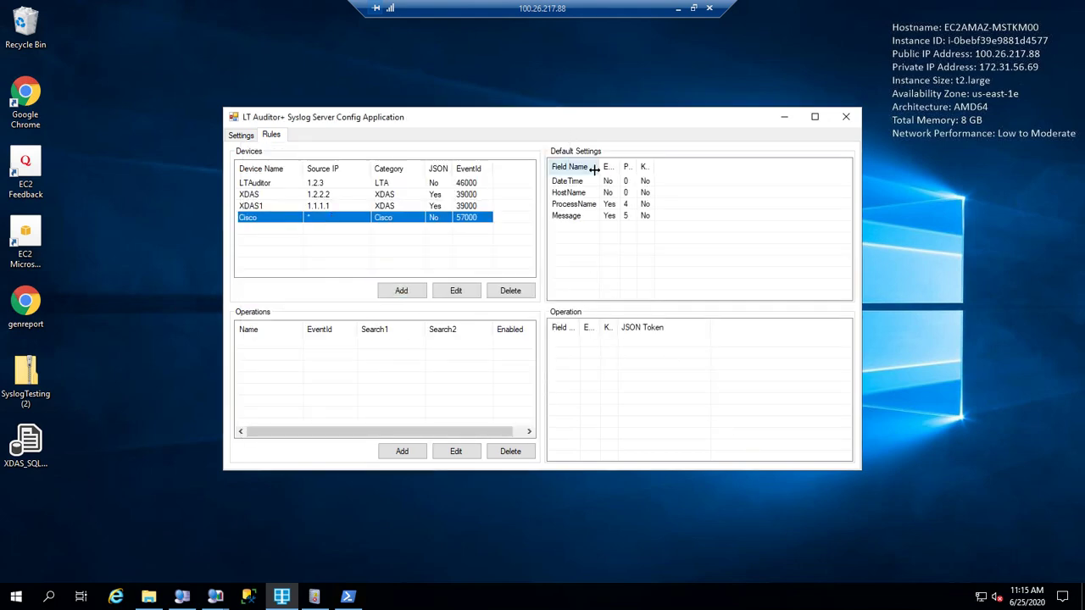
pyautogui.doubleClick(621, 161)
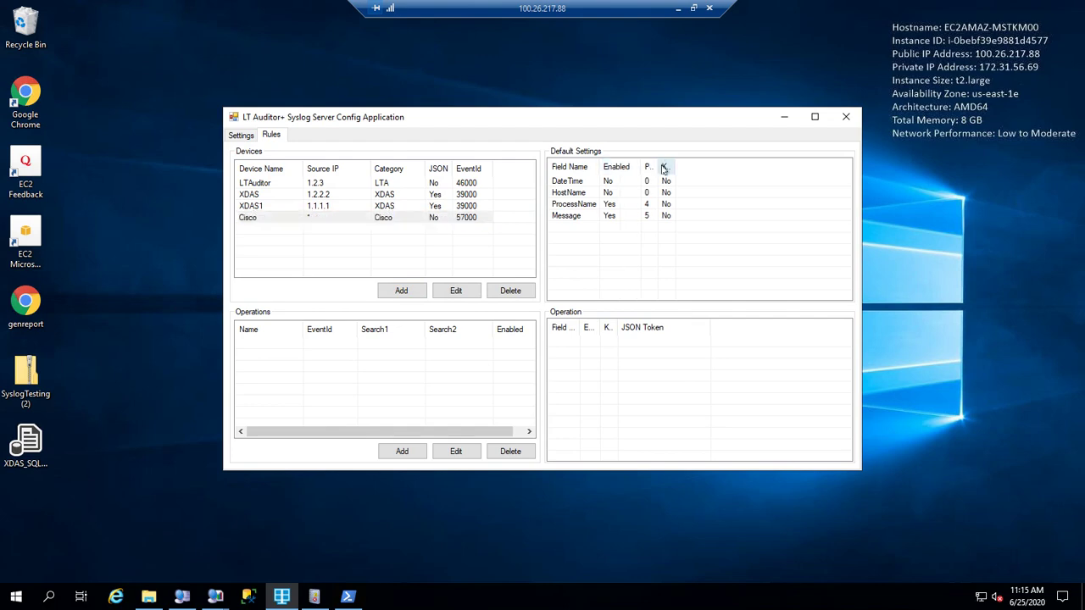
pyautogui.moveTo(665, 164); pyautogui.dragTo(670, 164)
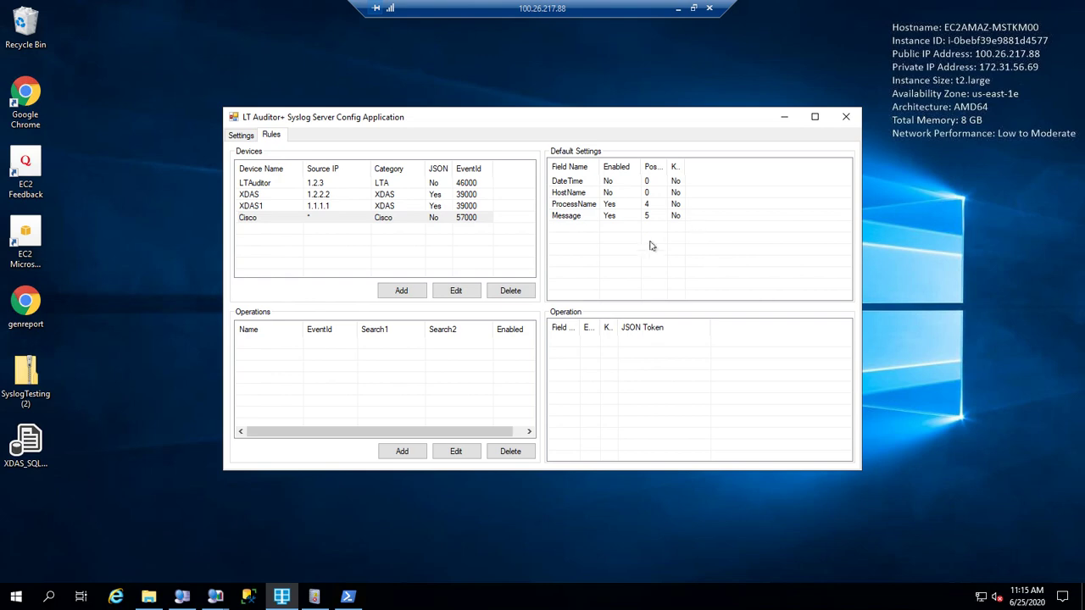
# - Start a new operation for the Cisco device and load the %SYS-6-LOGOUT event from the collected events as the message to parse
pyautogui.click(416, 216)
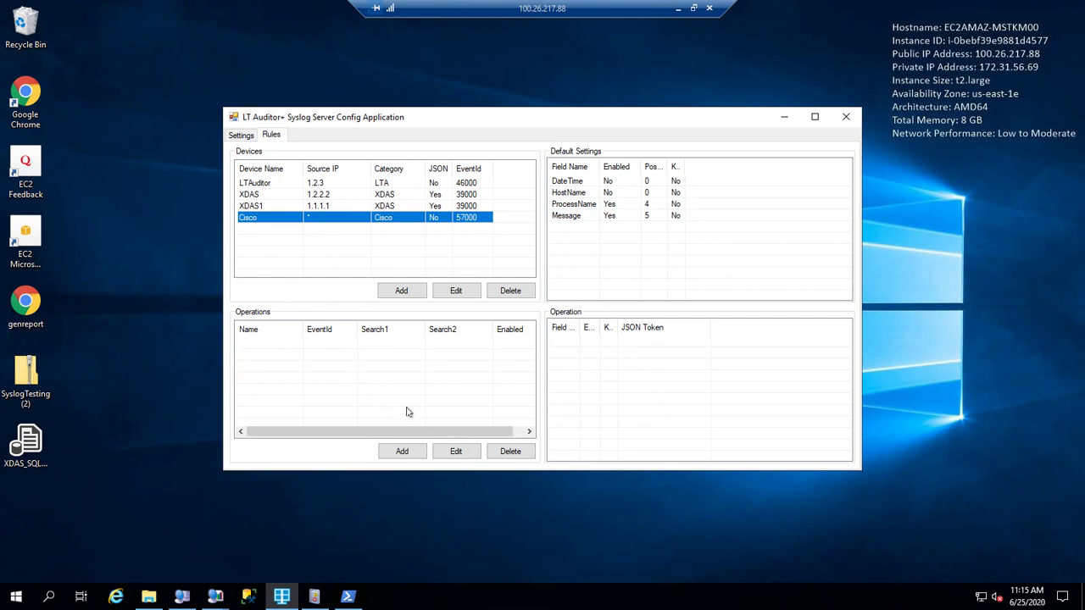
pyautogui.click(401, 452)
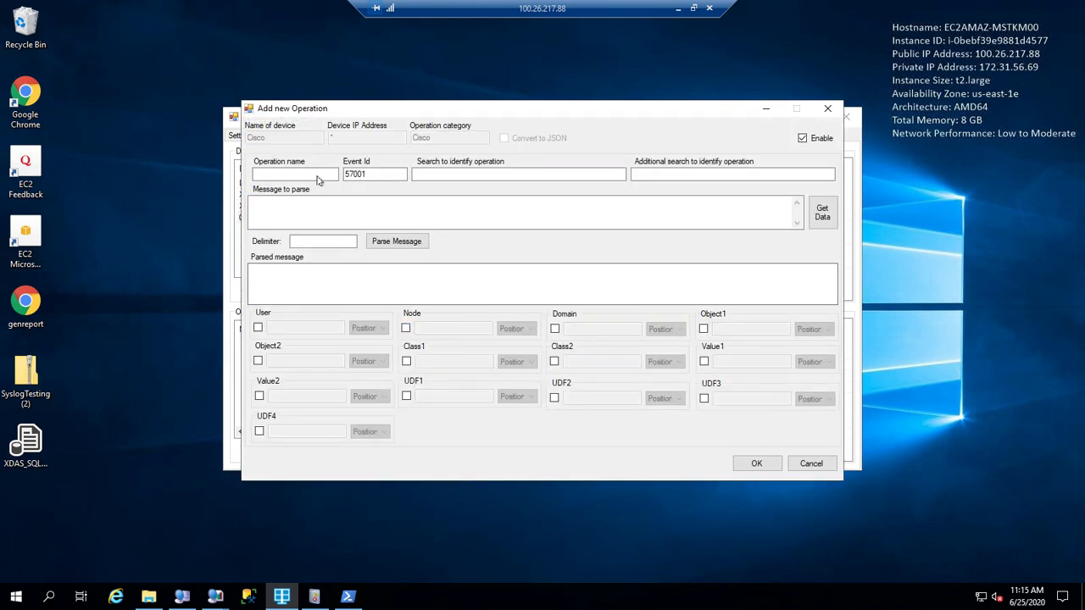
pyautogui.click(315, 174)
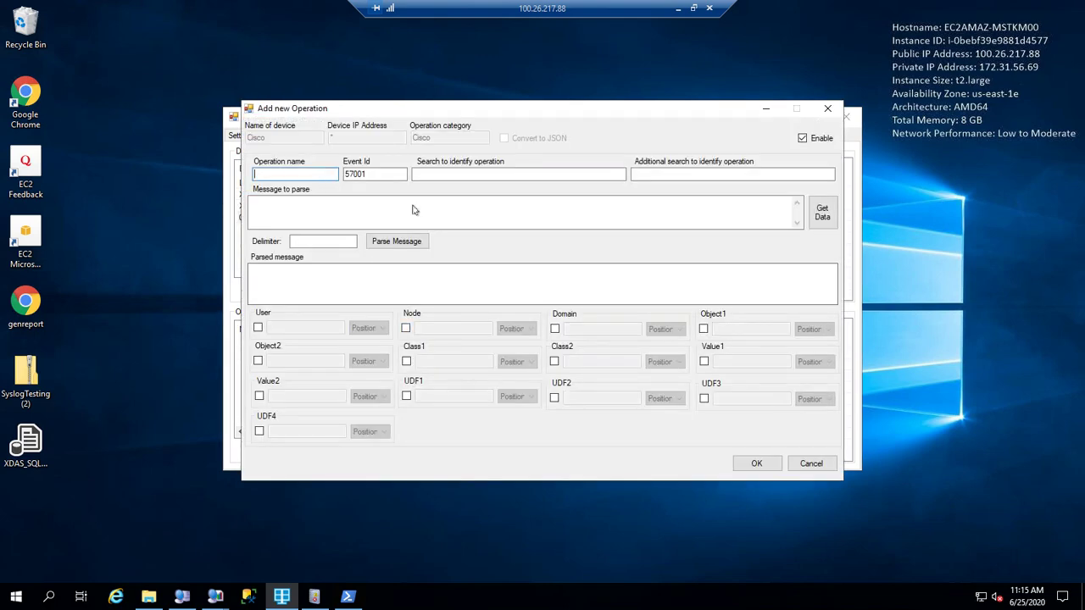
pyautogui.click(821, 216)
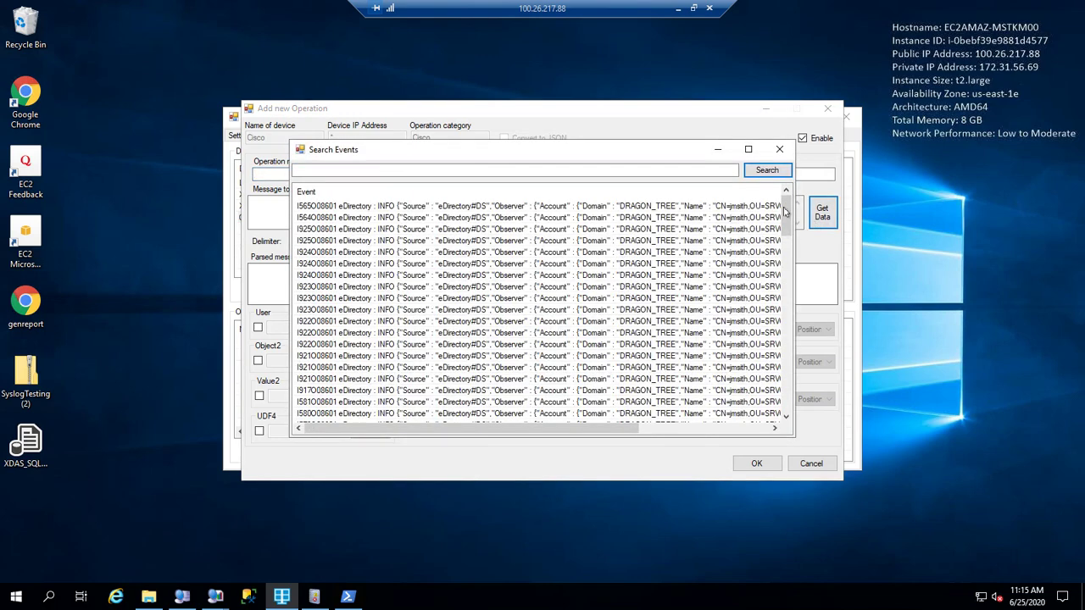
pyautogui.moveTo(786, 209); pyautogui.dragTo(797, 398)
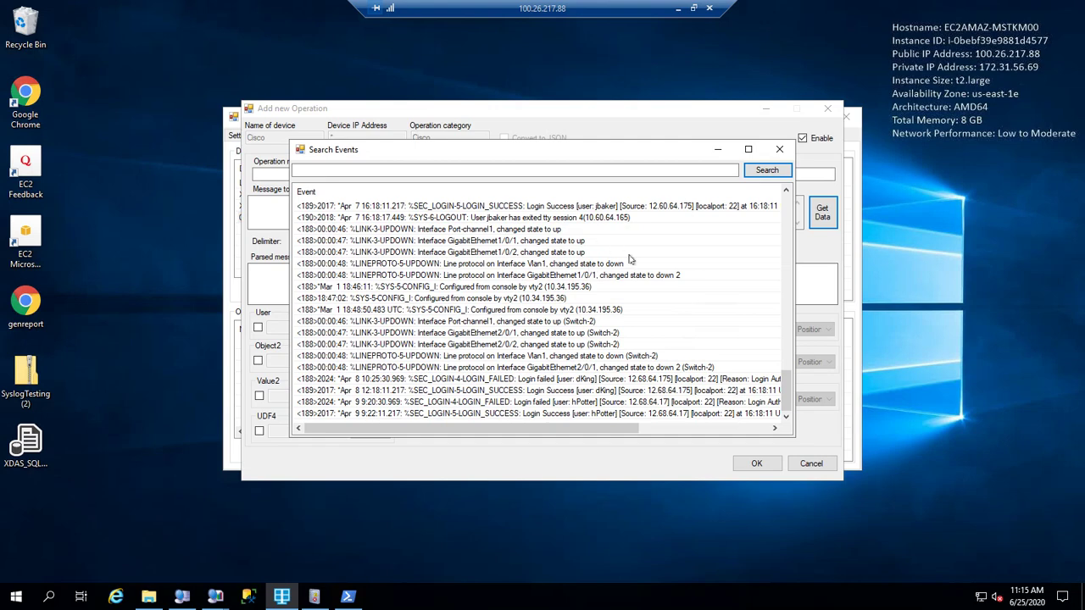
pyautogui.scroll(2, 623, 256)
pyautogui.doubleClick(510, 290)
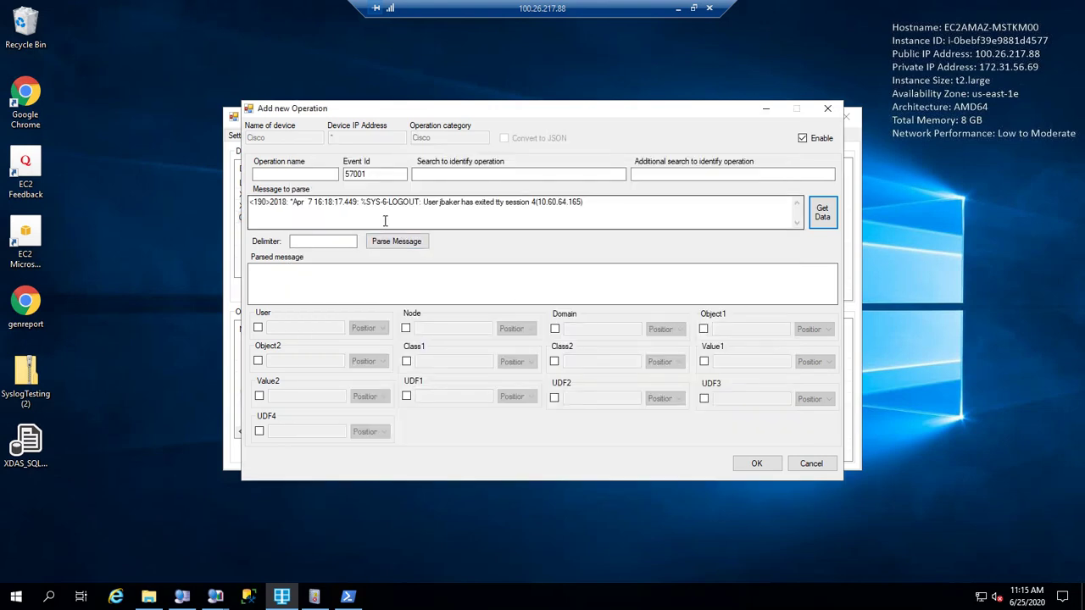
# - Name the operation Logout and copy %SYS-6-LOGOUT: from the message as the search text that identifies the operation
pyautogui.click(297, 175)
pyautogui.write('gout')
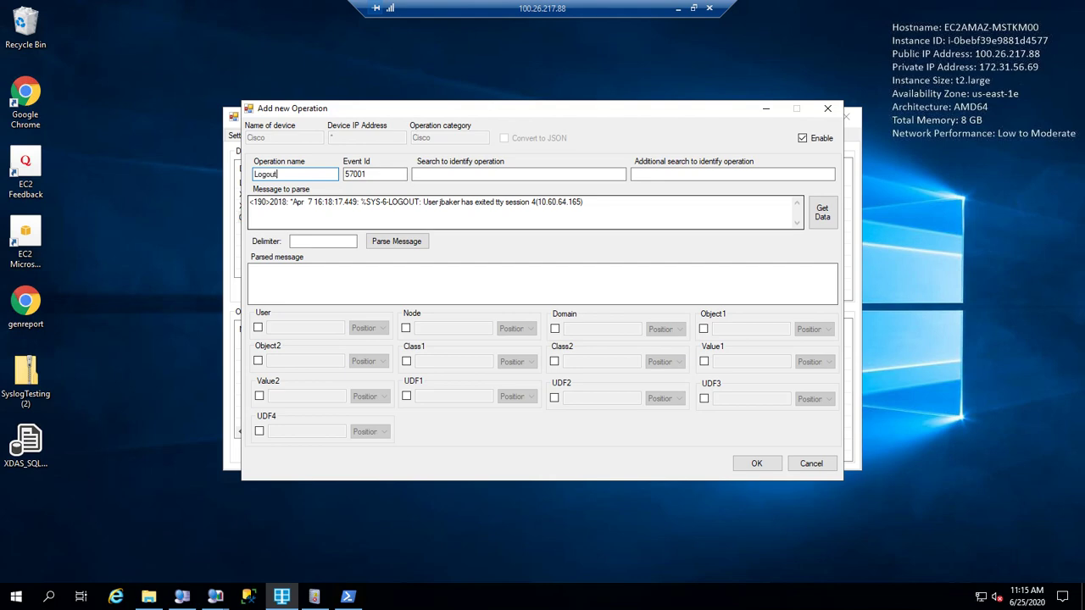
pyautogui.moveTo(361, 202); pyautogui.dragTo(421, 202)
pyautogui.hotkey('ctrl', 'c')
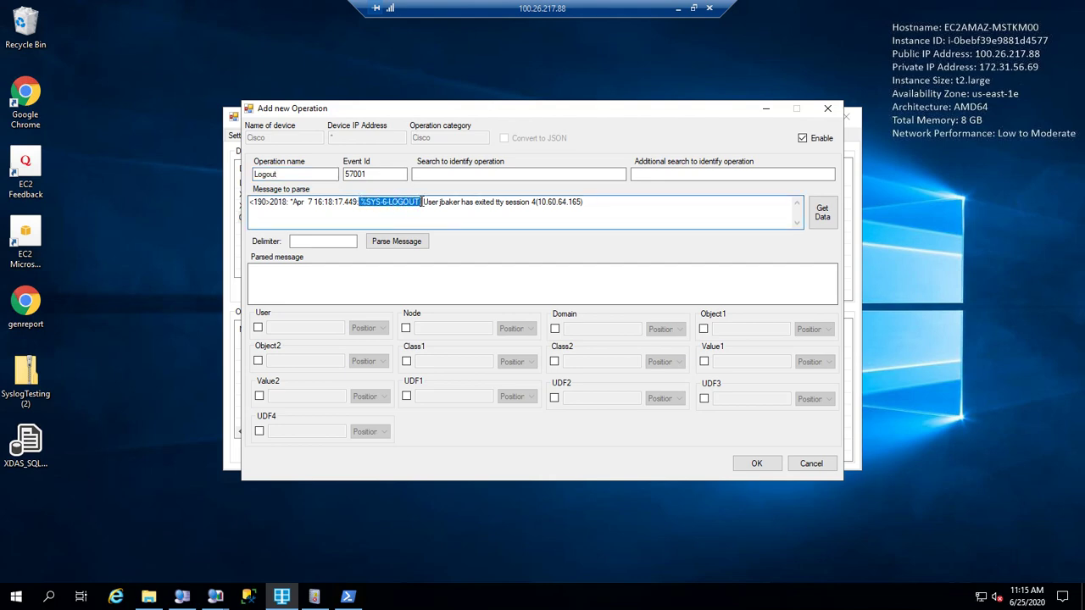
pyautogui.click(464, 176)
pyautogui.hotkey('ctrl', 'v')
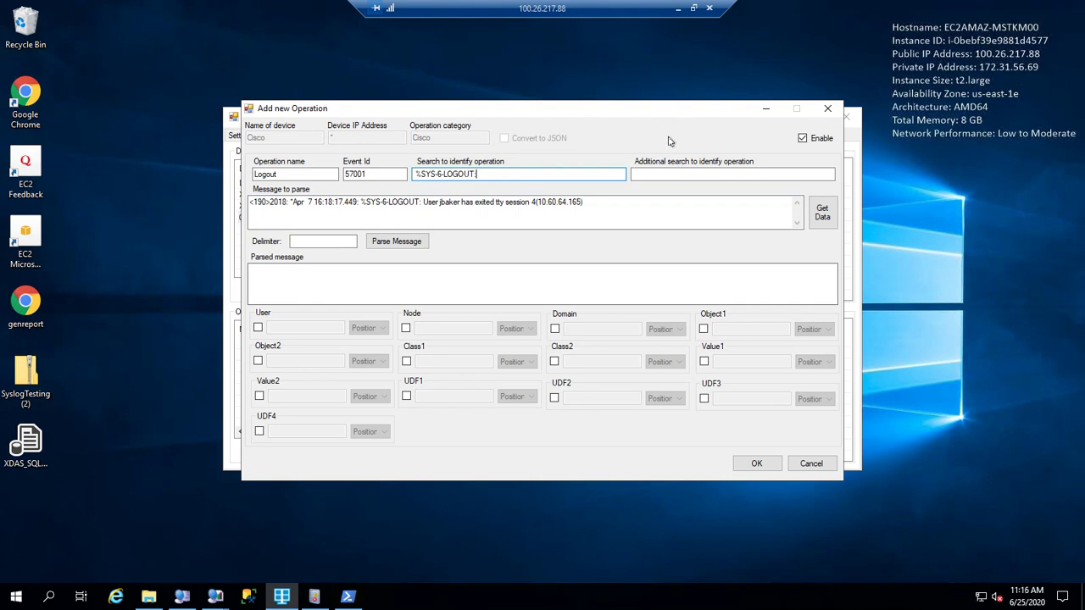
pyautogui.click(329, 242)
pyautogui.click(819, 218)
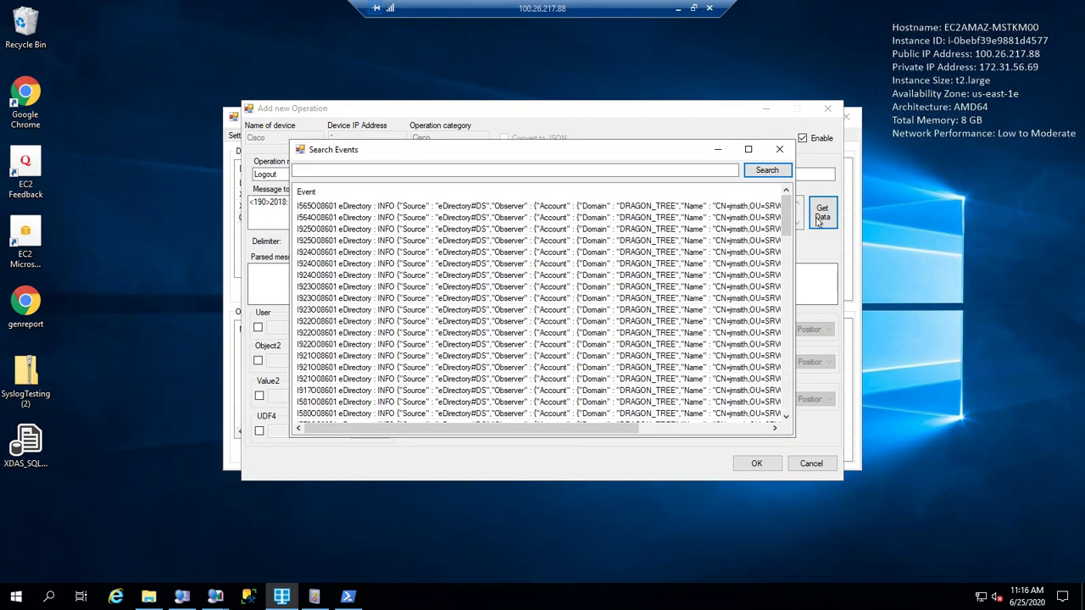
pyautogui.click(782, 158)
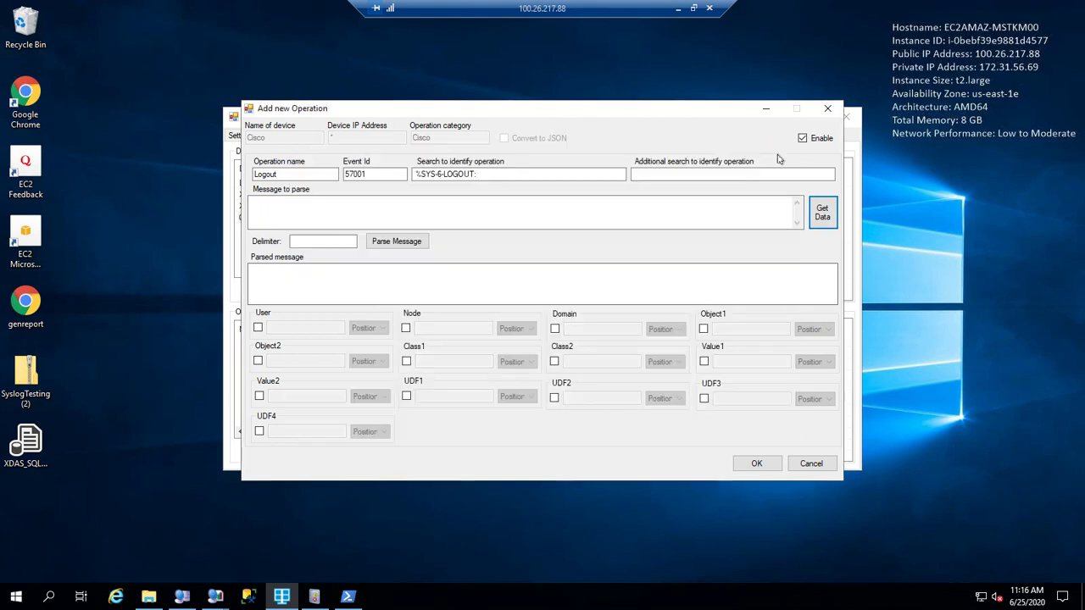
pyautogui.click(377, 243)
pyautogui.press('Return')
pyautogui.click(339, 243)
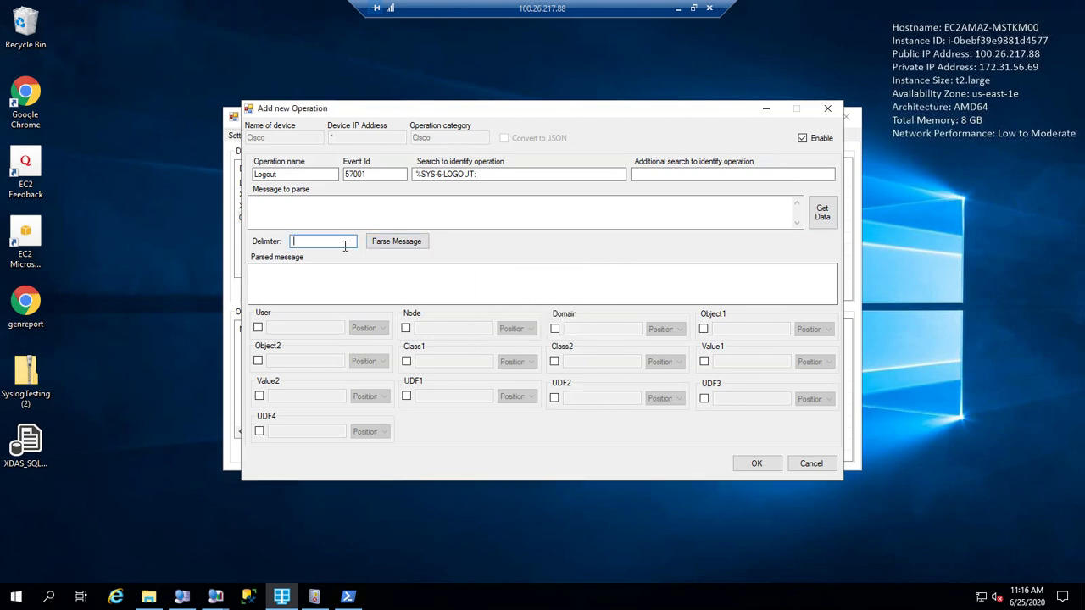
# - Load the %SYS-6-LOGOUT event again as the message to parse and split it into its parsed parts
pyautogui.click(810, 218)
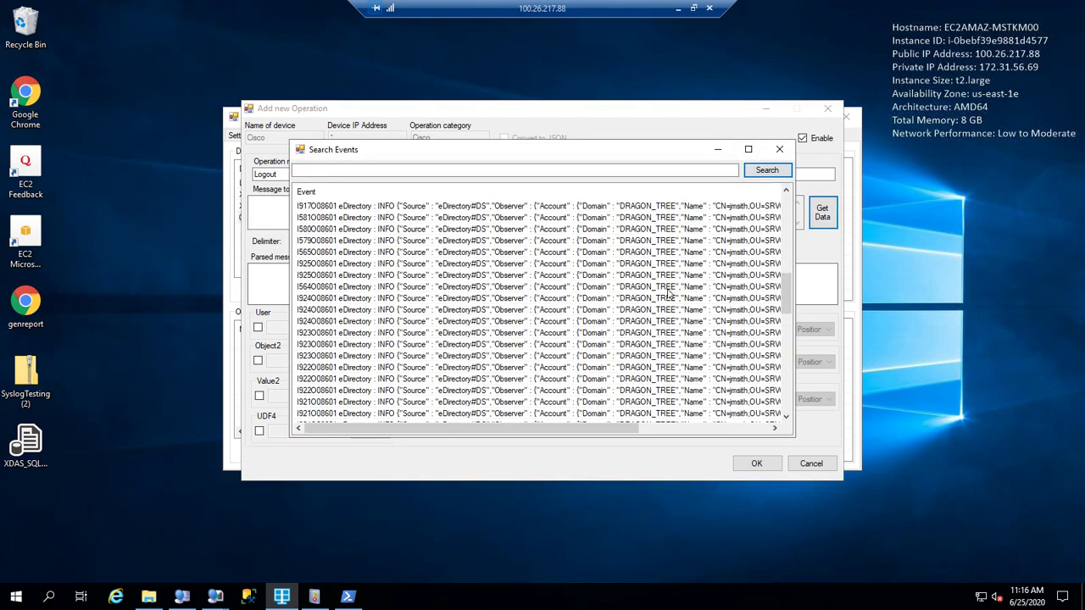
pyautogui.scroll(-10, 532, 294)
pyautogui.scroll(2, 532, 294)
pyautogui.doubleClick(532, 288)
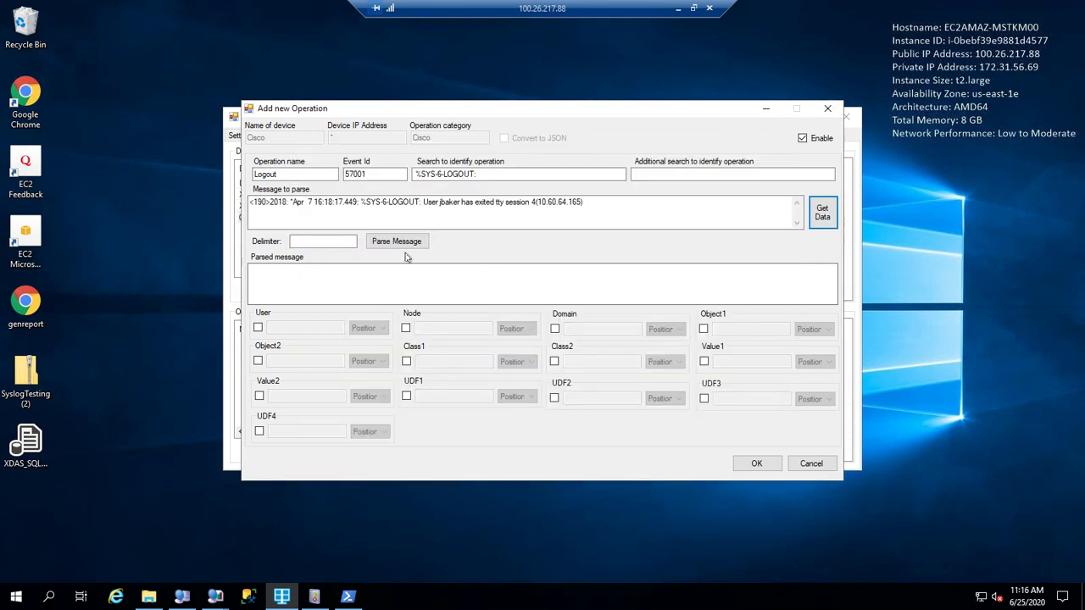
pyautogui.click(395, 241)
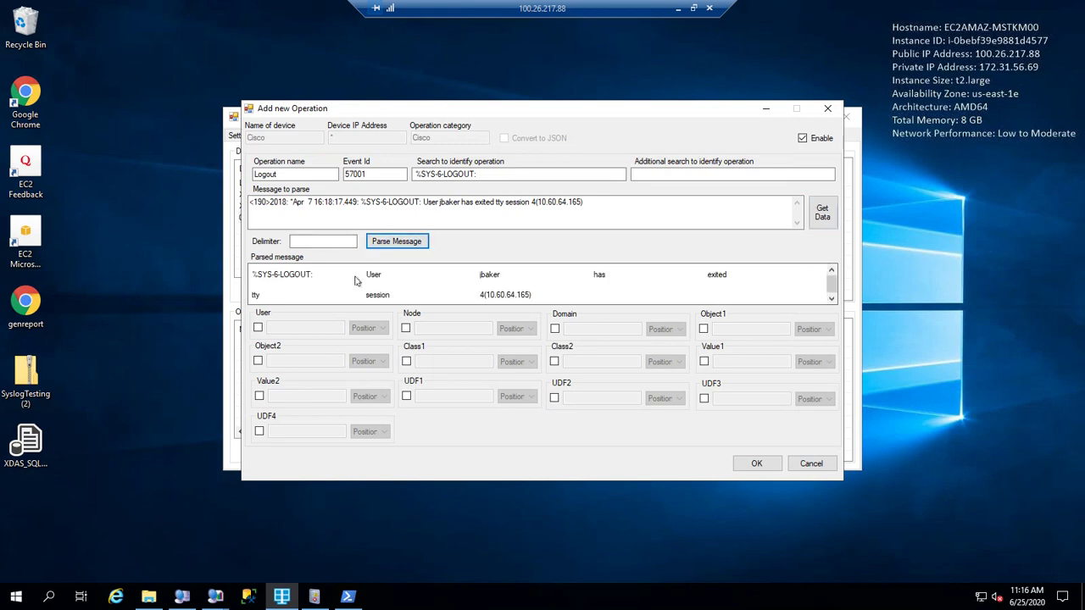
# - Enable the User and Node fields and map User to the parsed username at position 2
pyautogui.click(258, 329)
pyautogui.click(406, 328)
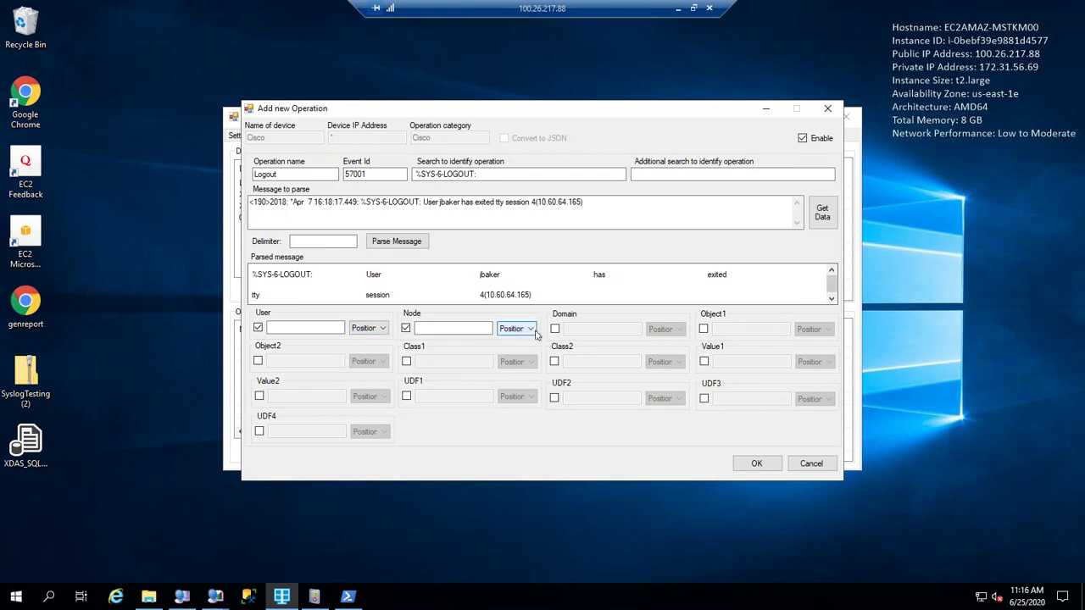
pyautogui.click(485, 283)
pyautogui.click(312, 331)
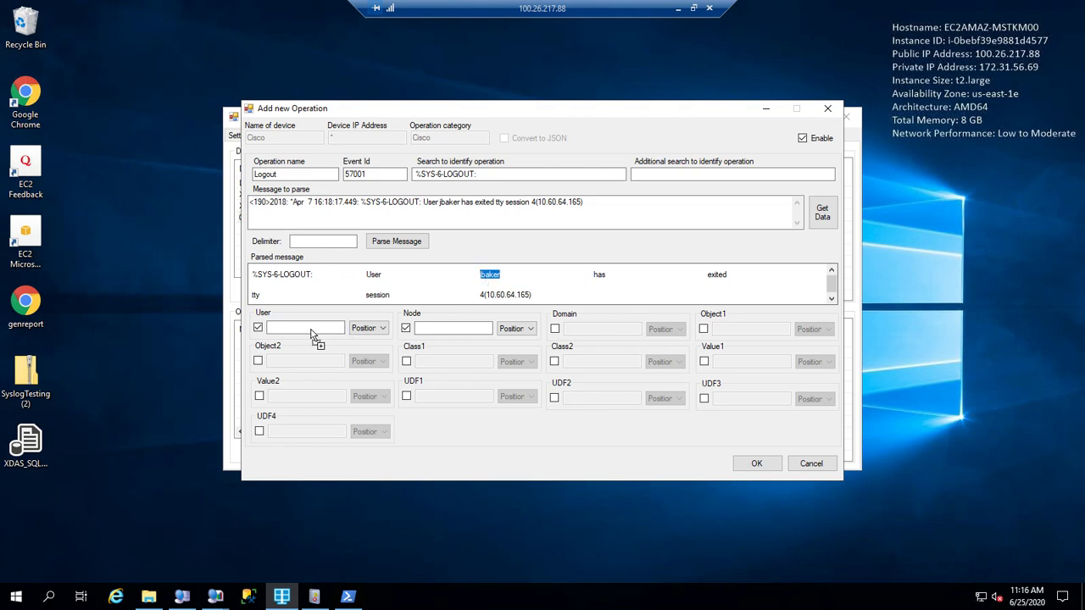
# - Add an opening parenthesis as a delimiter, parse the message again, and map Node to the IP address at position 8
pyautogui.click(452, 329)
pyautogui.click(329, 243)
pyautogui.click(395, 245)
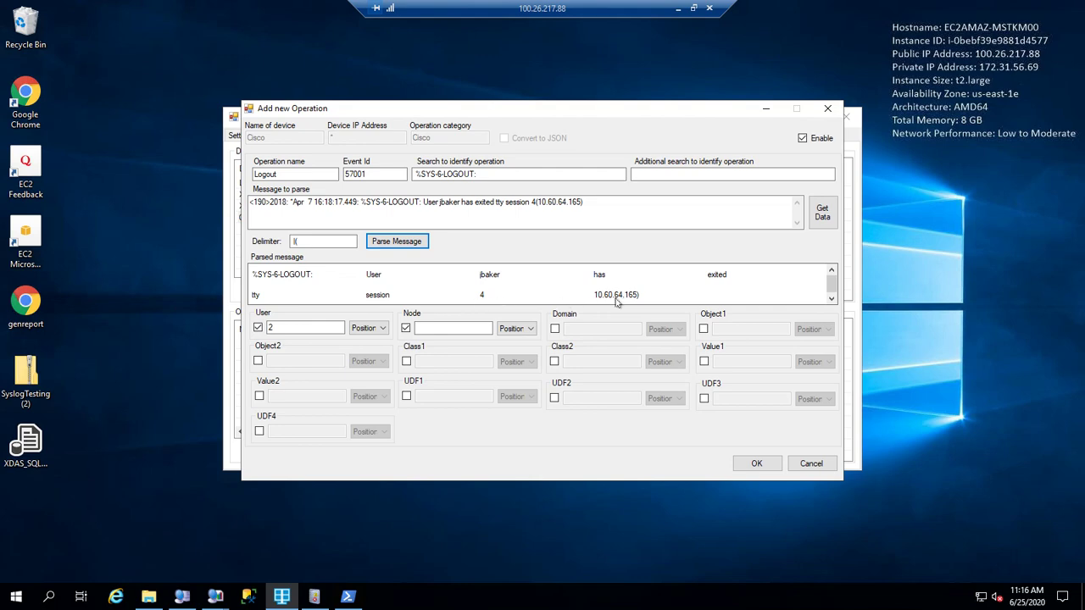
pyautogui.moveTo(629, 298); pyautogui.dragTo(483, 332)
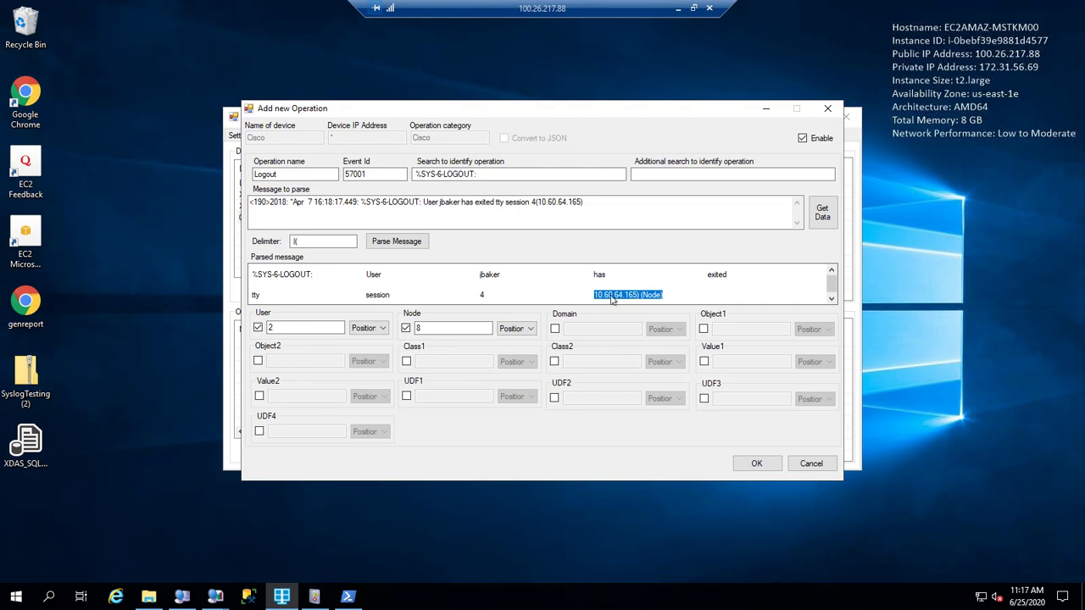
# - Apply and save the regular expression [^0-9a-zA-Z-.]+ on the Node field, and save the Logout operation
pyautogui.click(523, 328)
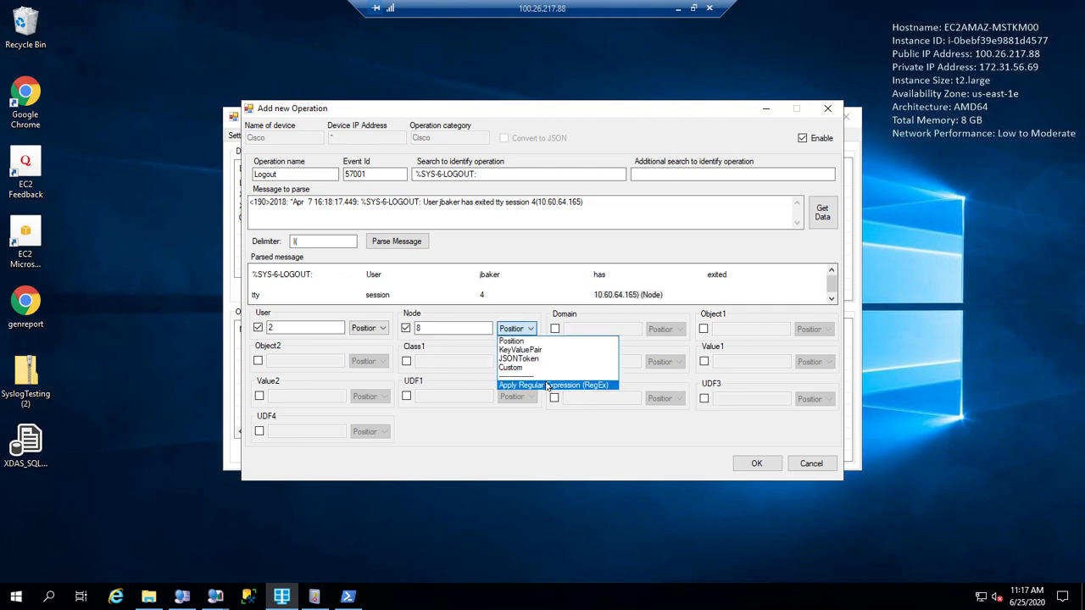
pyautogui.click(521, 382)
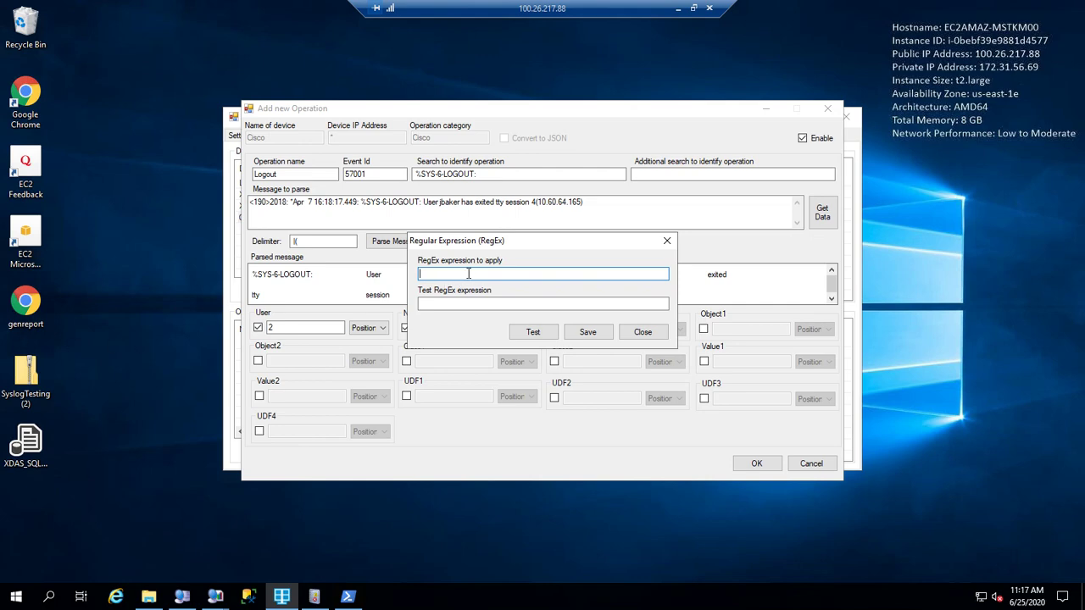
pyautogui.write('[^0-9a-zA-Z-]+')
pyautogui.click(538, 333)
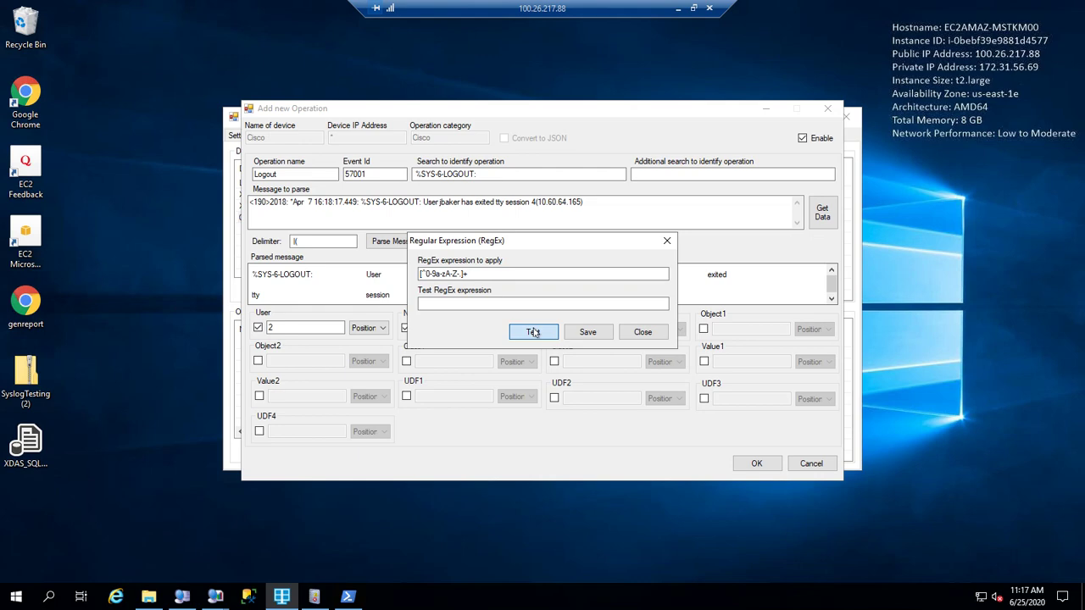
pyautogui.click(585, 333)
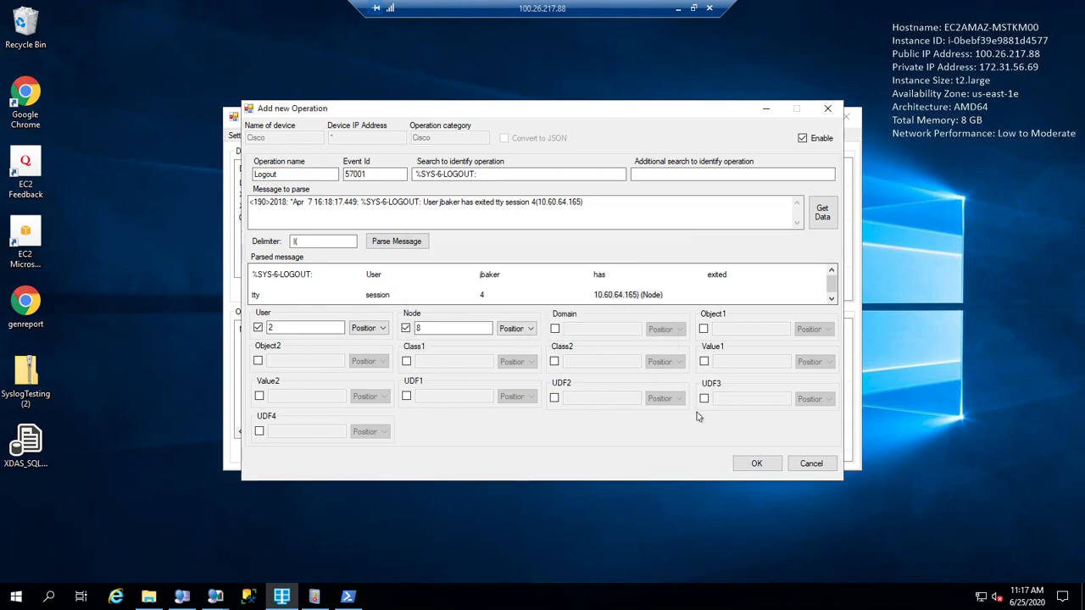
pyautogui.click(757, 464)
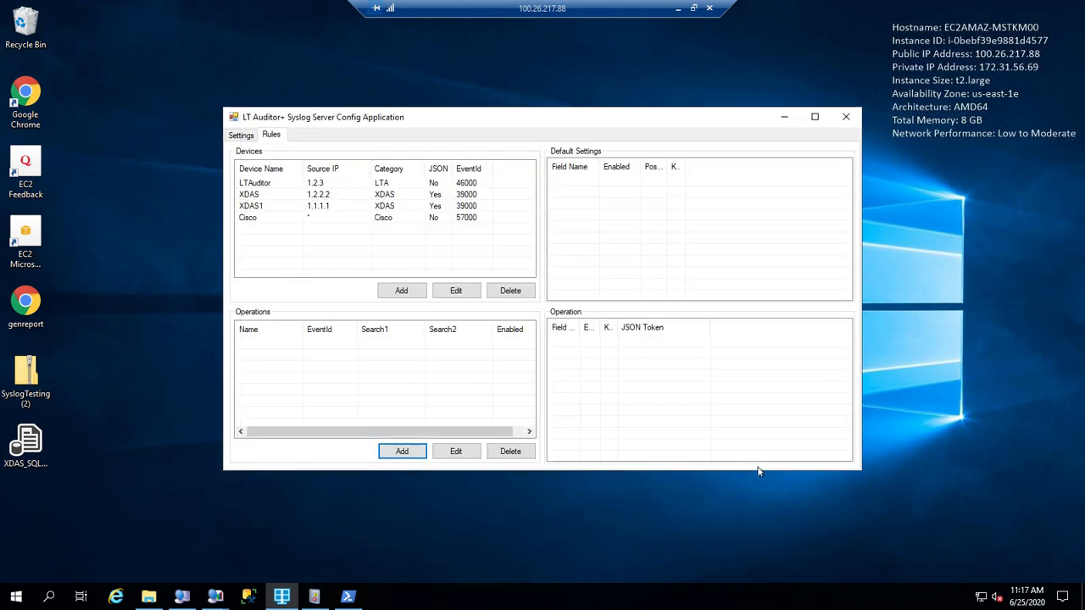
# - Display the Cisco device's Logout operation settings and widen the Field Name column to read them
pyautogui.click(323, 219)
pyautogui.click(351, 344)
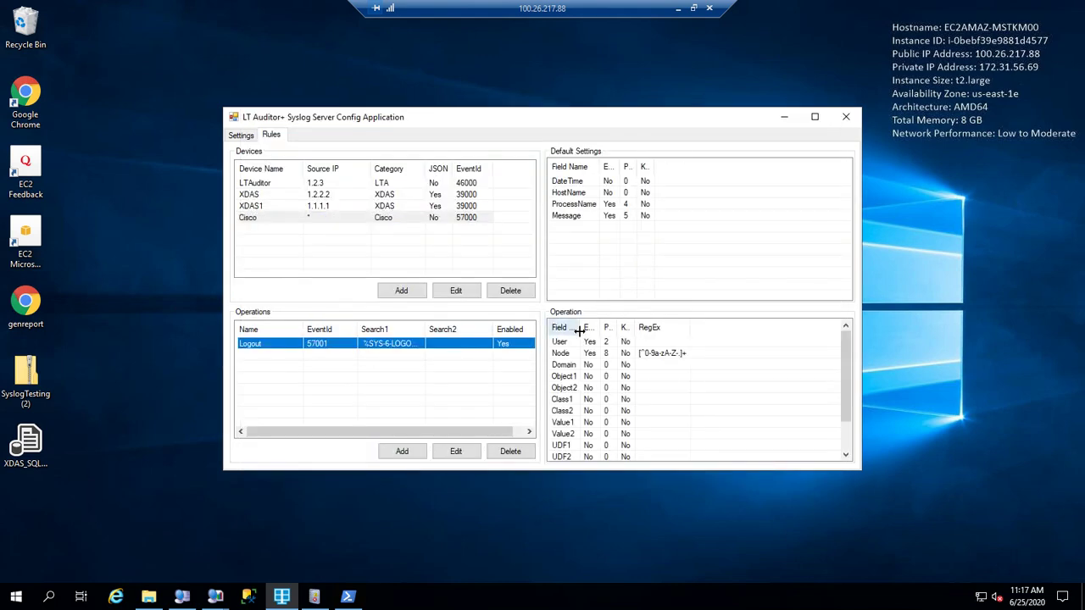
pyautogui.moveTo(581, 331); pyautogui.dragTo(591, 331)
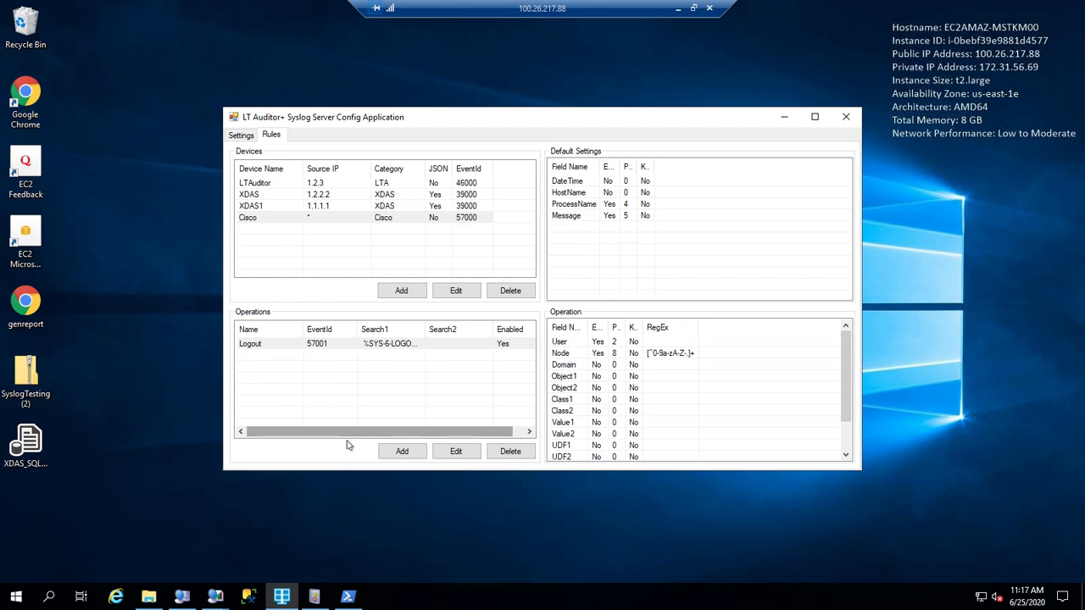
# - Switch to Event Viewer, clear the SyslogAuditing log without saving it, and return to the syslog configuration
pyautogui.click(313, 596)
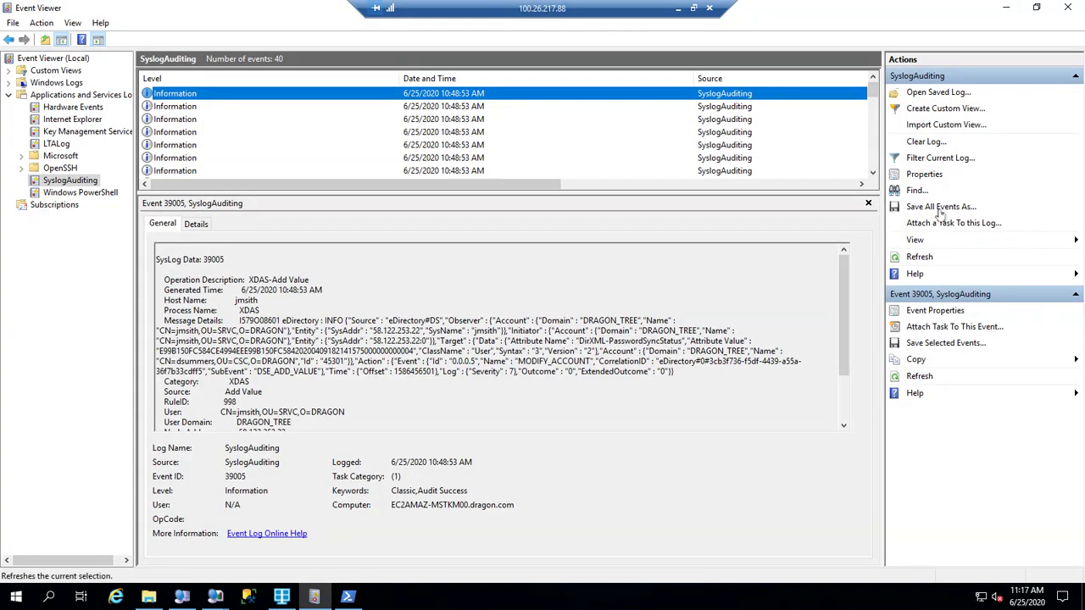
pyautogui.click(938, 142)
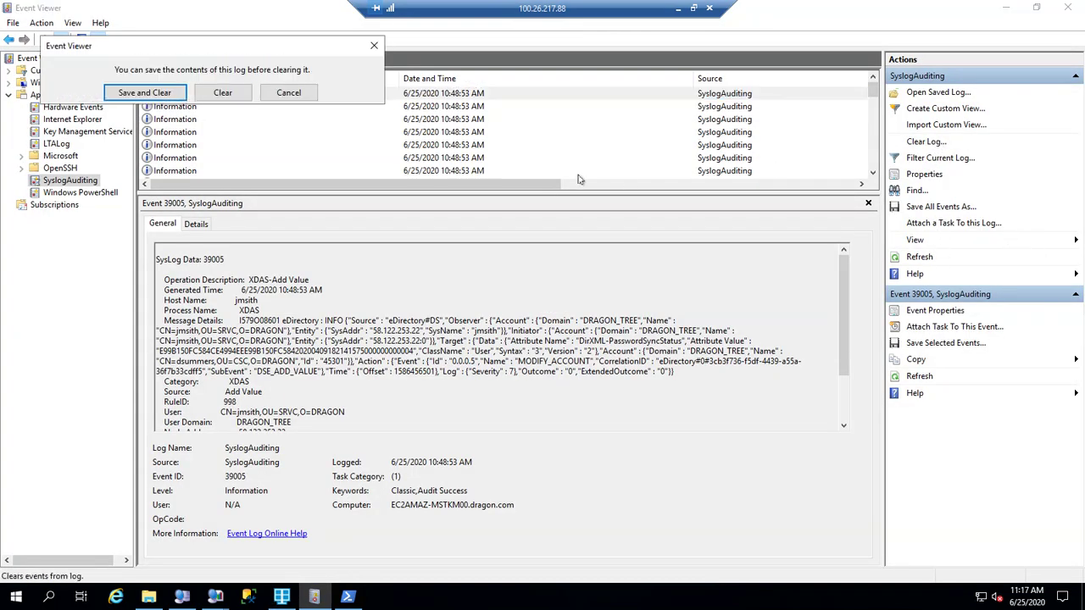
pyautogui.click(222, 93)
pyautogui.click(314, 596)
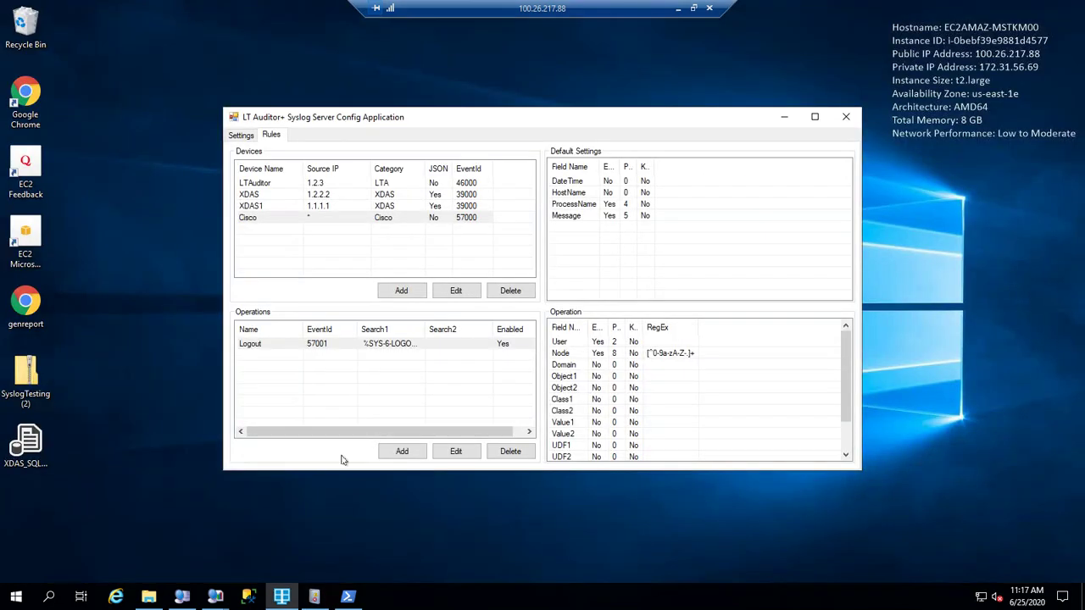
# - Switch to File Explorer, run the GenCisco batch file in the SyslogTesting folder, and minimize the folder window
pyautogui.click(148, 596)
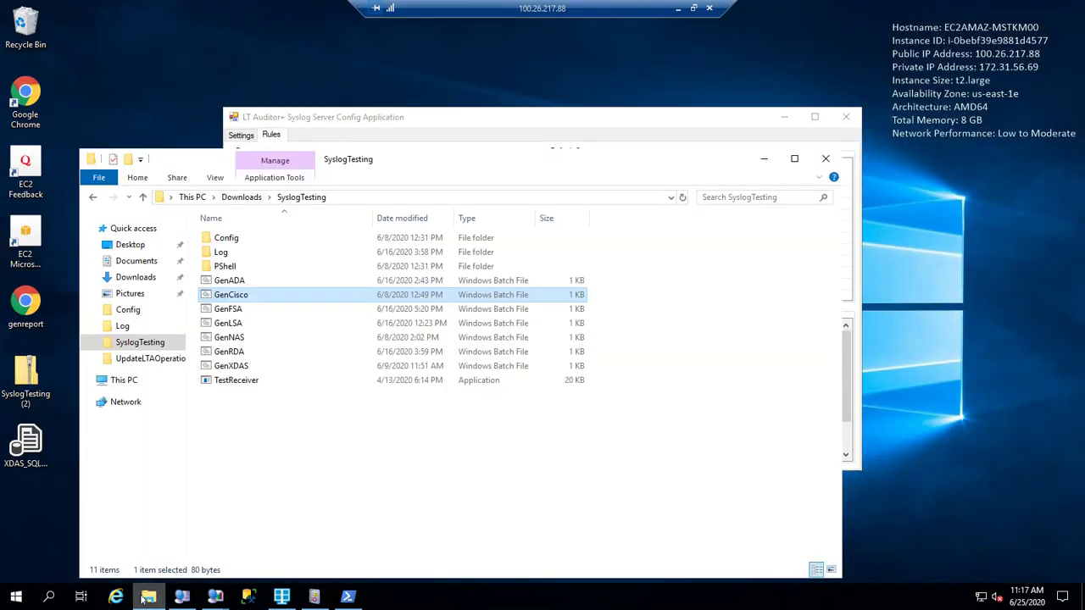
pyautogui.doubleClick(231, 295)
pyautogui.click(766, 162)
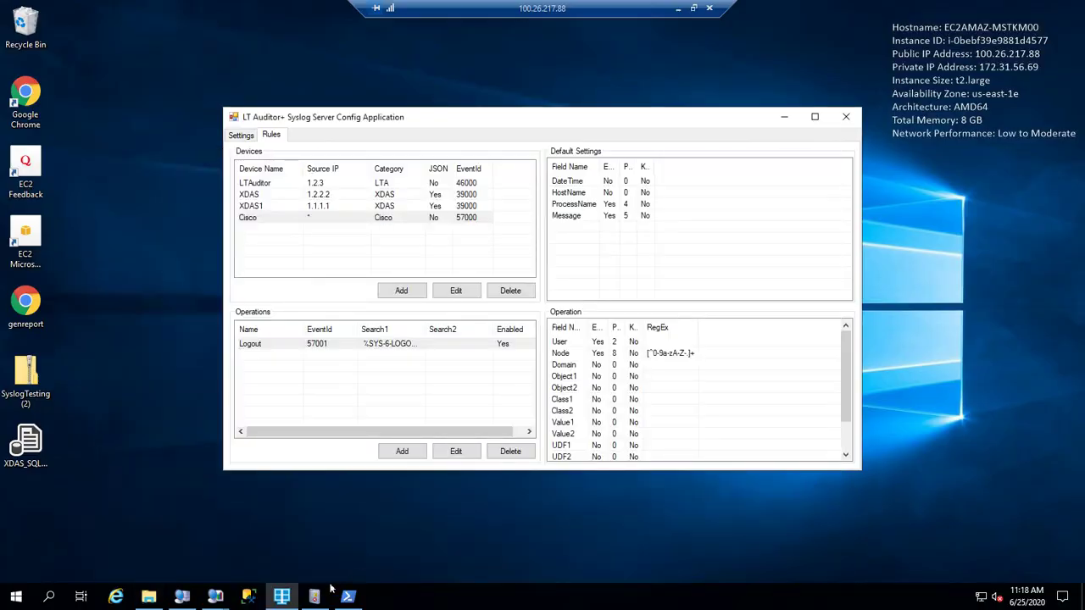
# - Switch to Event Viewer, refresh the SyslogAuditing log, and examine the details of several events with Event ID 57000
pyautogui.click(313, 596)
pyautogui.click(921, 258)
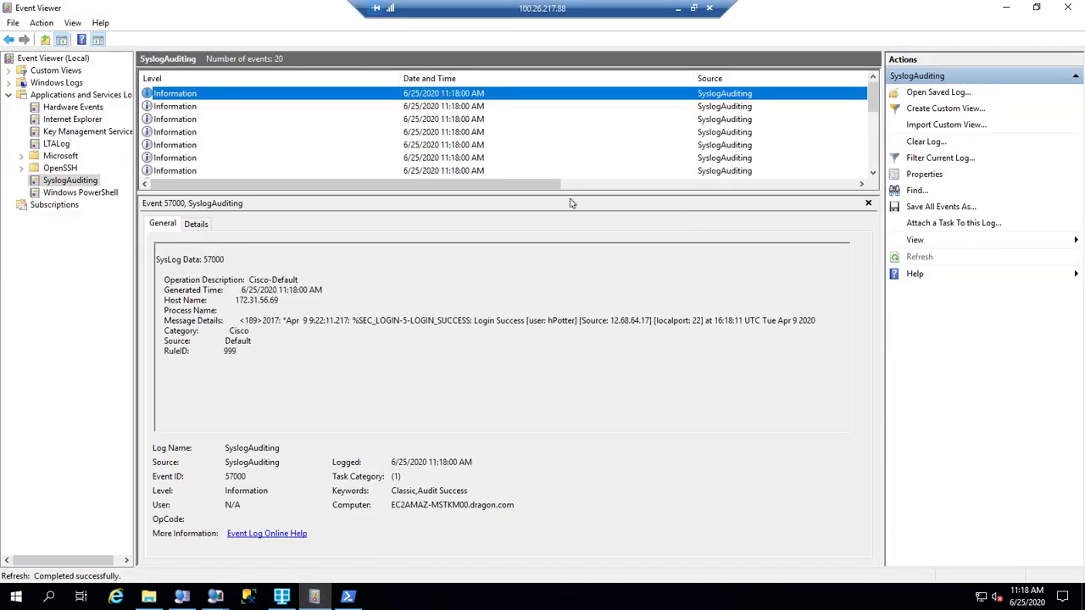
pyautogui.moveTo(549, 188); pyautogui.dragTo(820, 185)
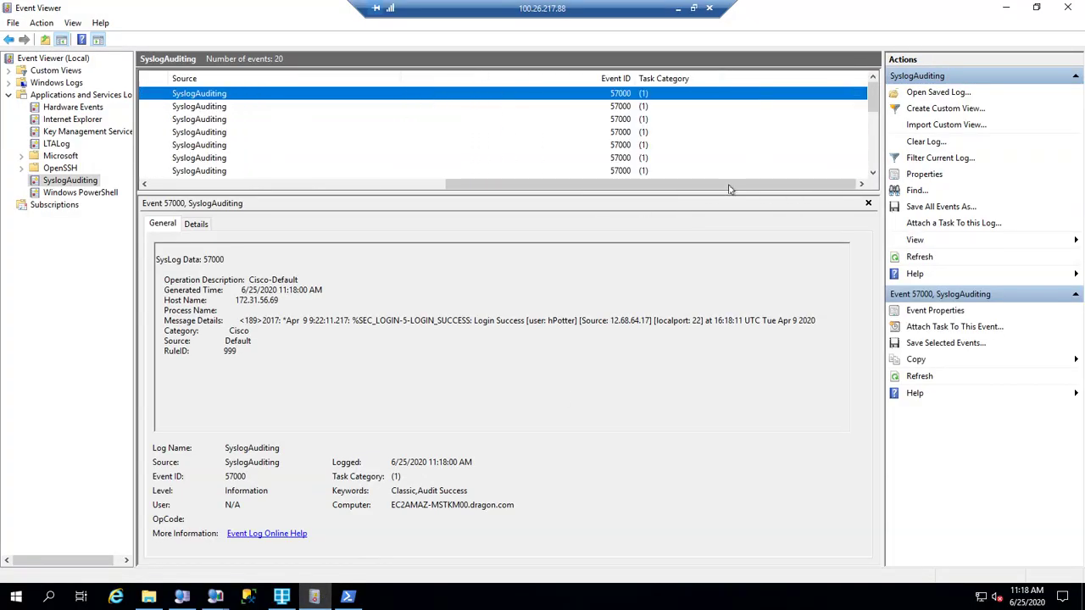
pyautogui.scroll(-5, 734, 153)
pyautogui.click(613, 118)
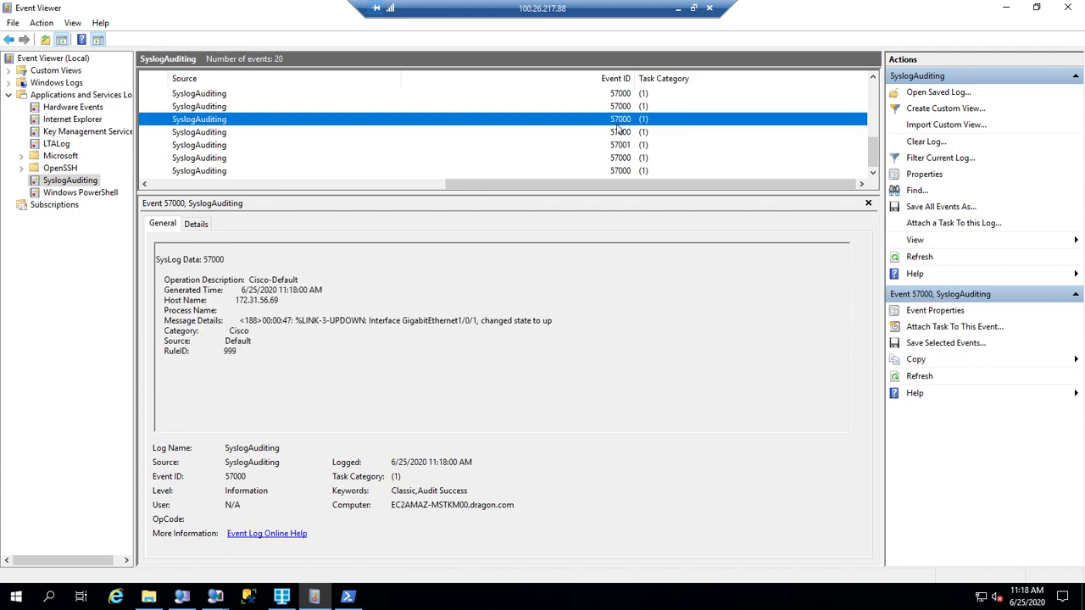
pyautogui.click(616, 133)
pyautogui.click(620, 172)
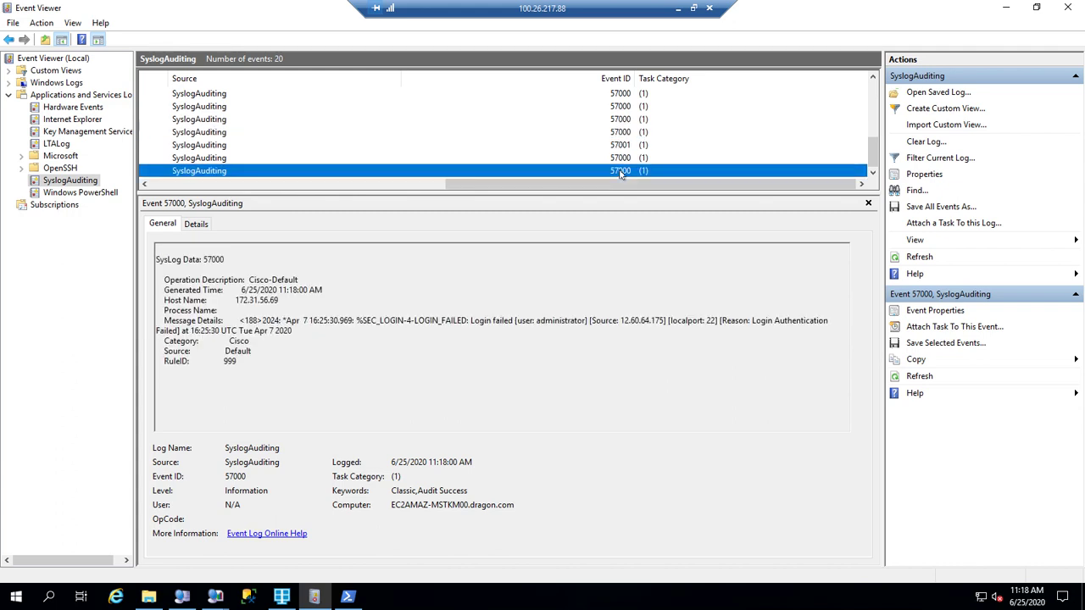
# - Examine the Event ID 57001 entry, checking its parsed User and Node Address fields
pyautogui.click(621, 145)
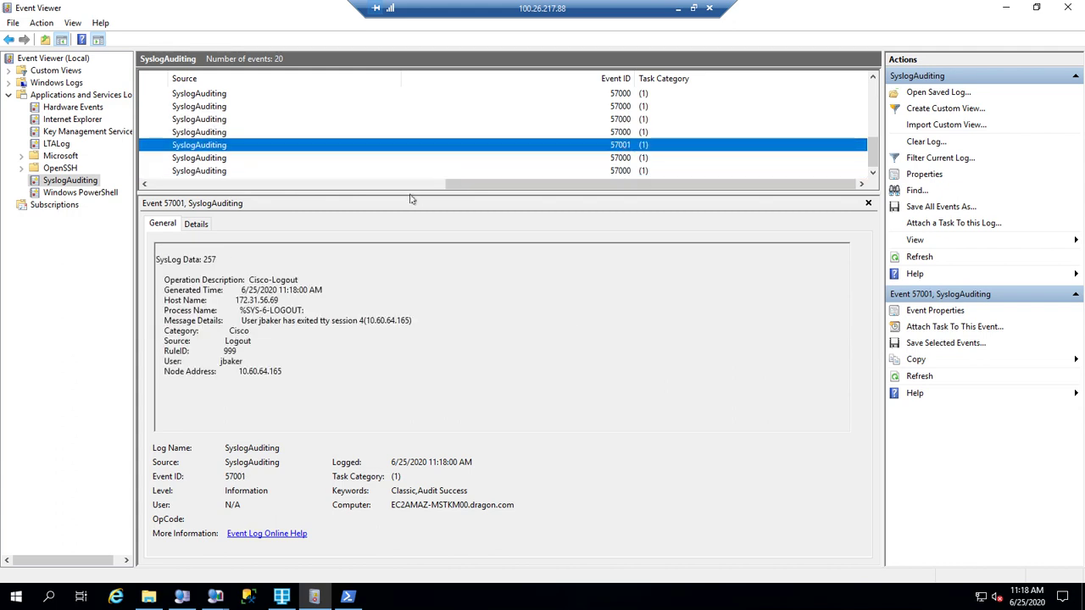
pyautogui.click(254, 364)
pyautogui.moveTo(288, 372); pyautogui.dragTo(236, 373)
pyautogui.click(301, 379)
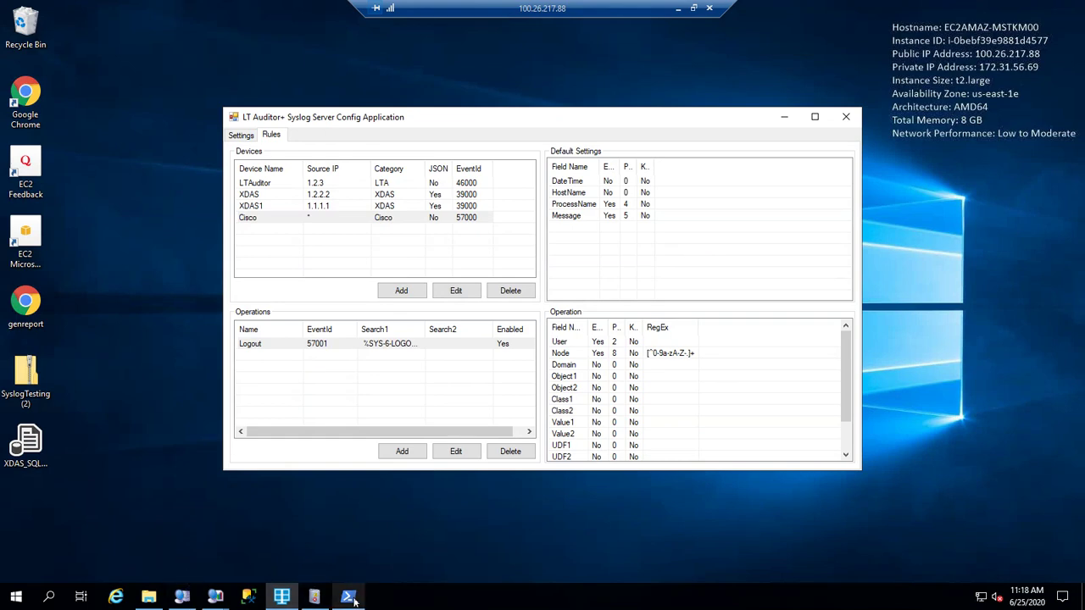
# - Switch to PowerShell, run the CreateSyslogOperations.ps1 script, and minimize the console window
pyautogui.moveTo(348, 596)
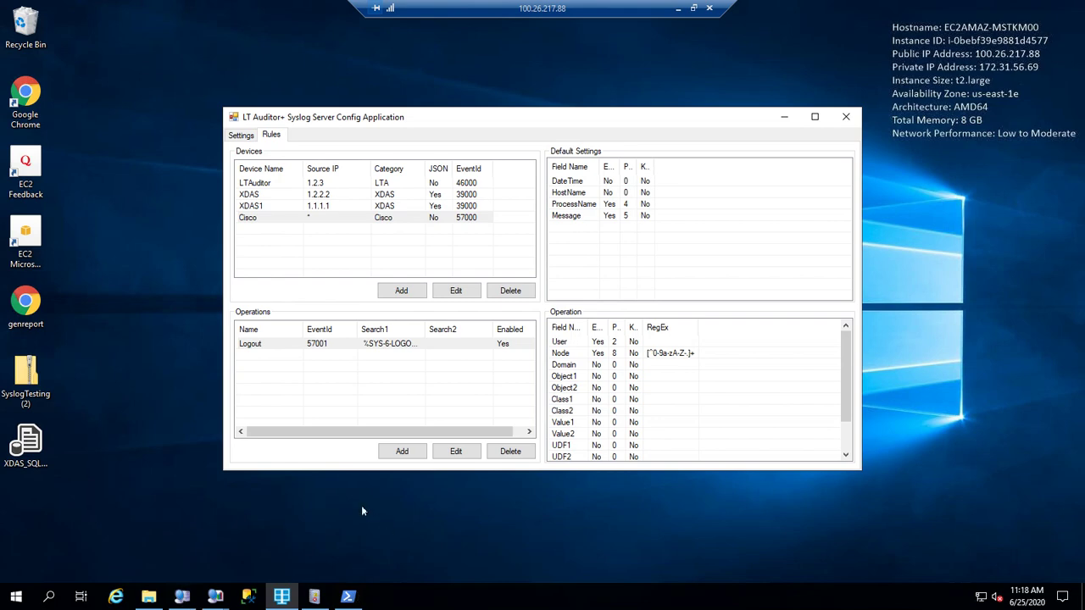
pyautogui.click(348, 596)
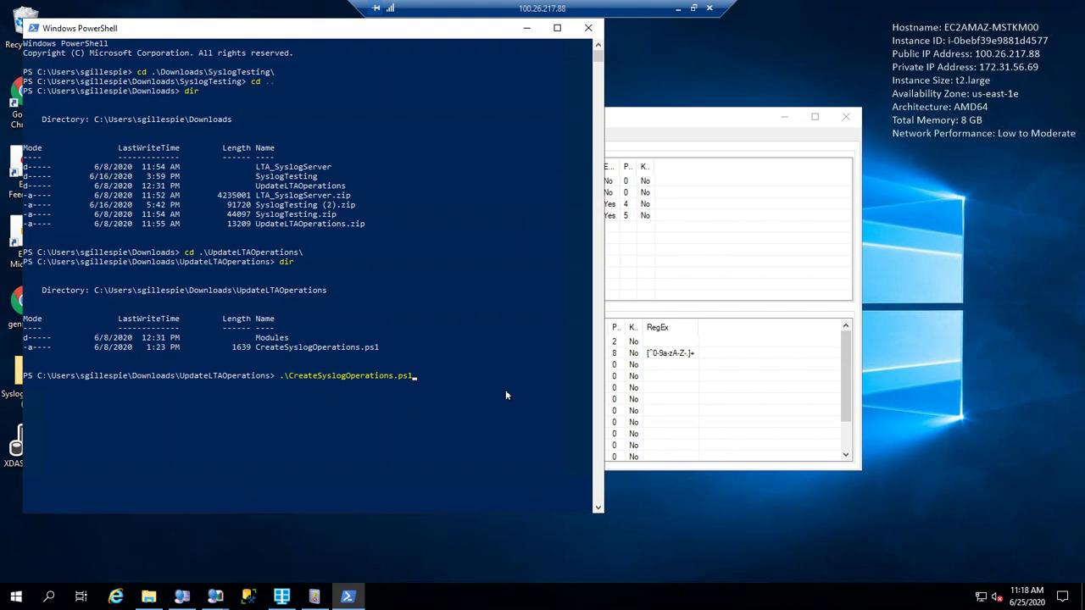
pyautogui.press('Return')
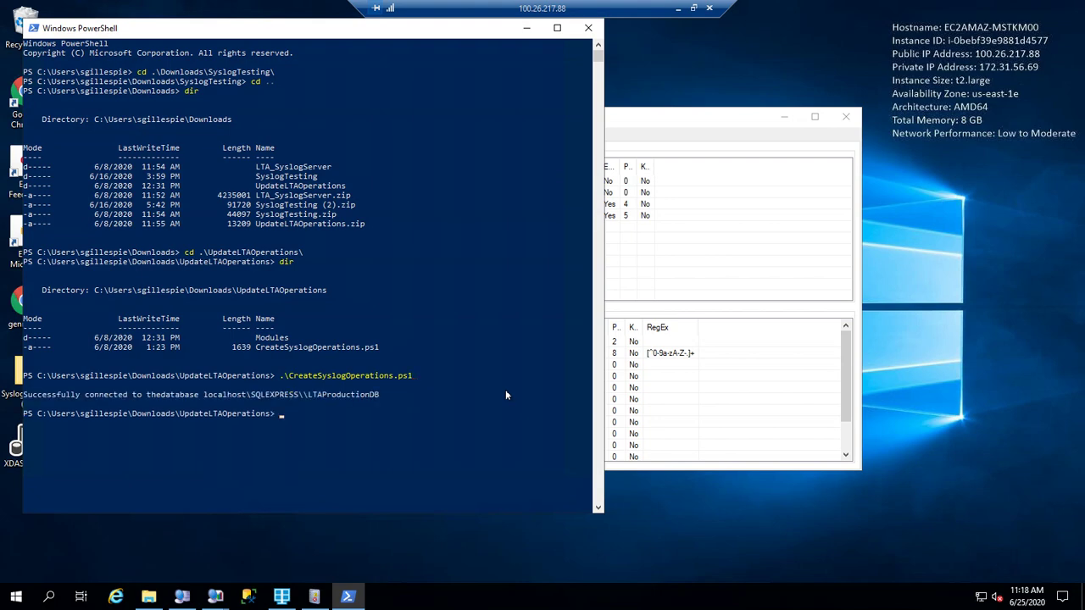
pyautogui.click(527, 28)
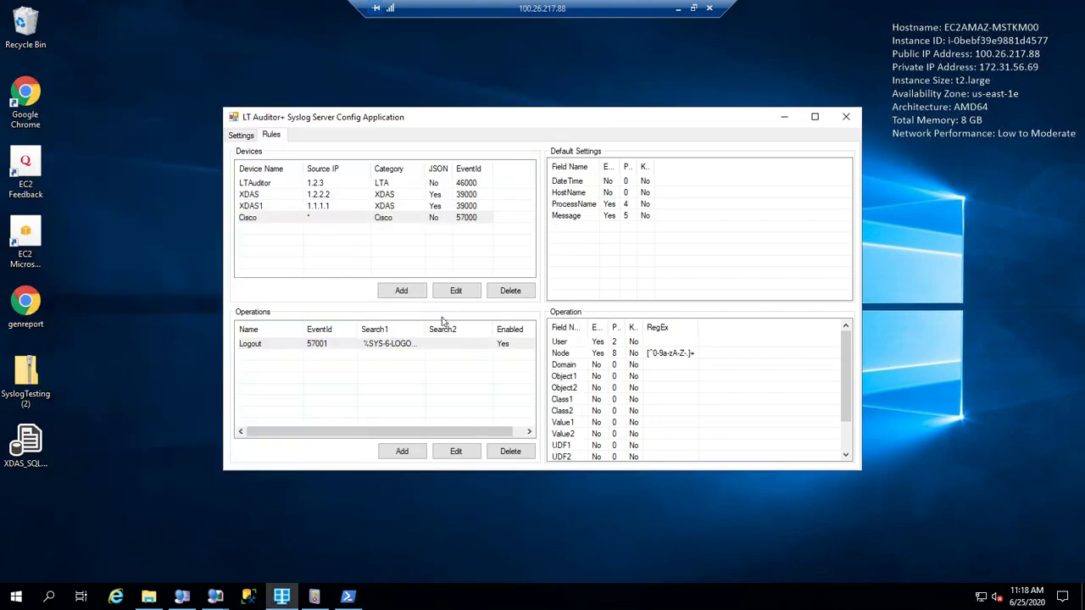
# - Switch to LT Auditor+ Management Console and check the Logout operation with Event ID 57001 in the syslog rule's master Operations list
pyautogui.click(182, 597)
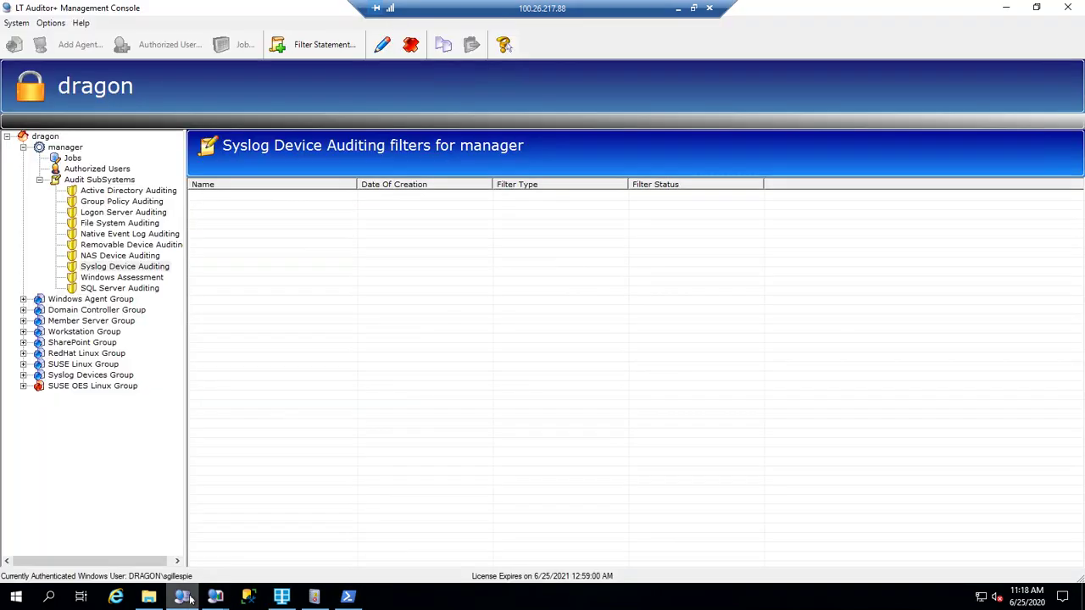
pyautogui.click(50, 22)
pyautogui.moveTo(102, 260)
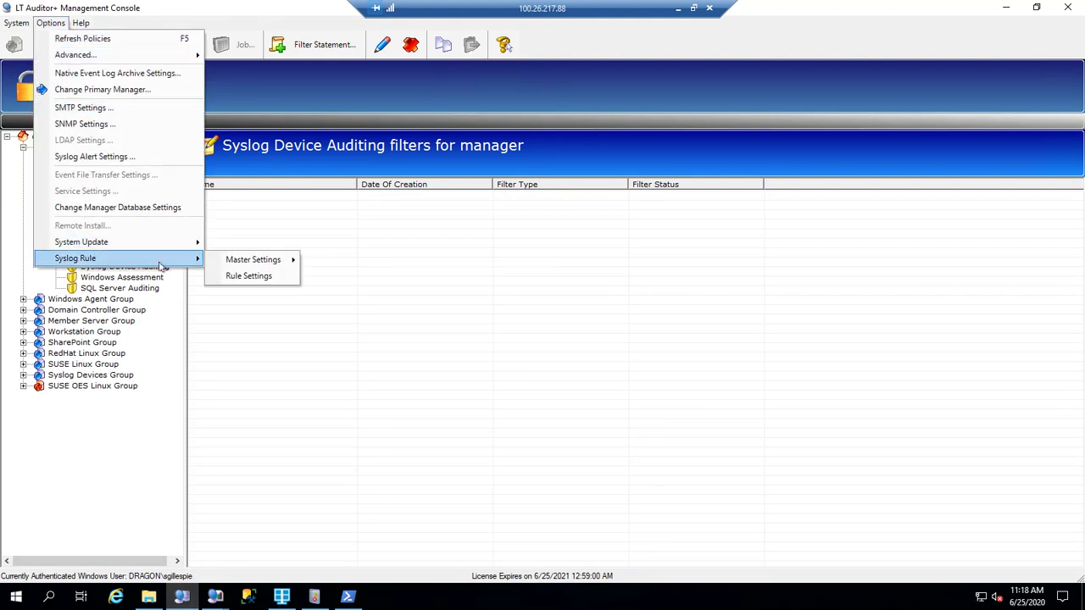
pyautogui.moveTo(262, 261)
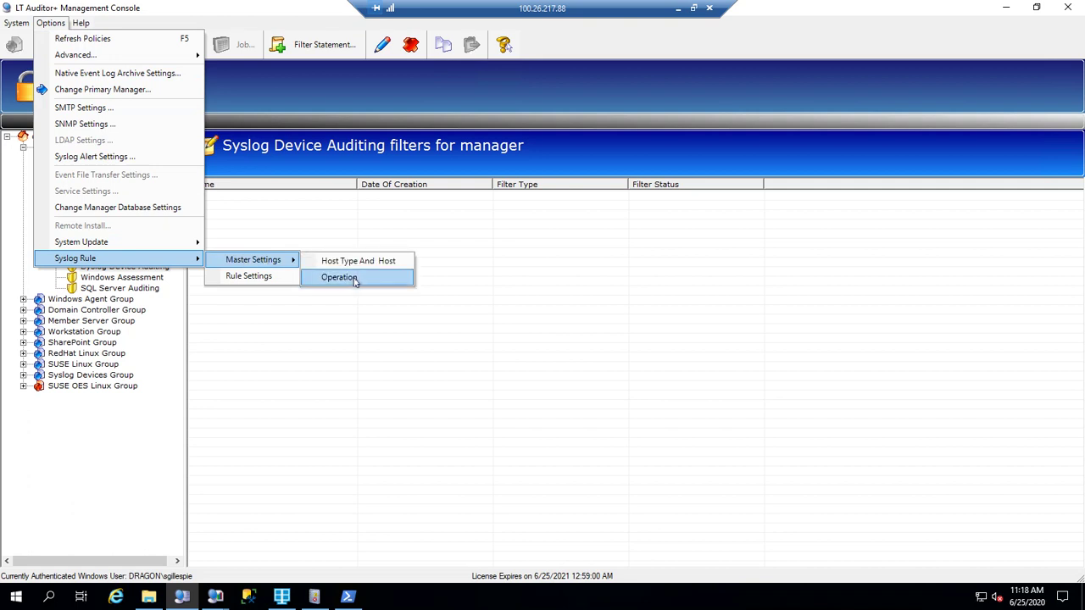
pyautogui.click(355, 280)
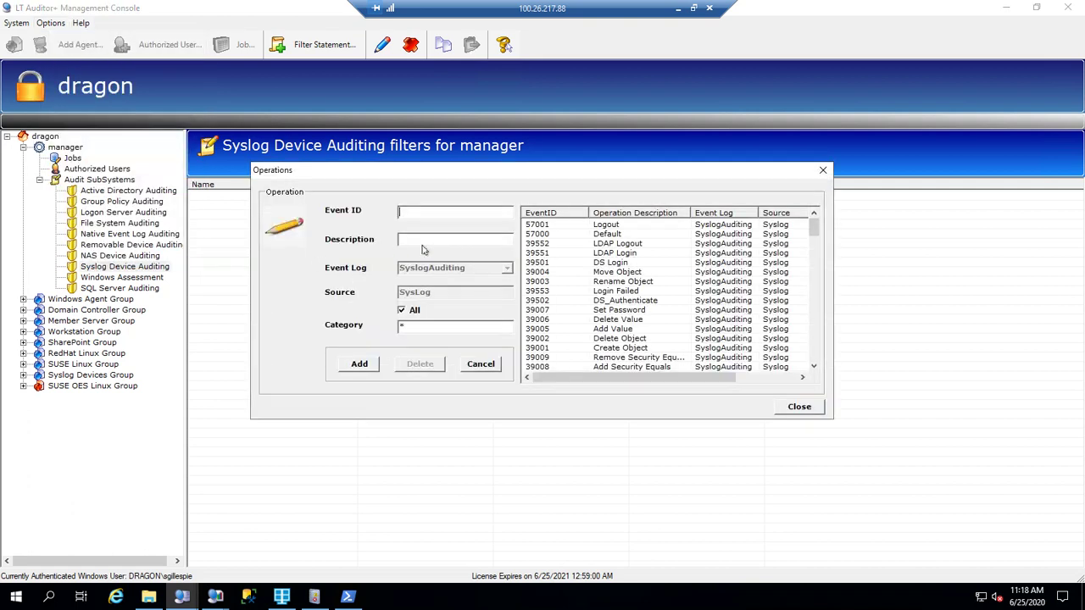
pyautogui.click(566, 227)
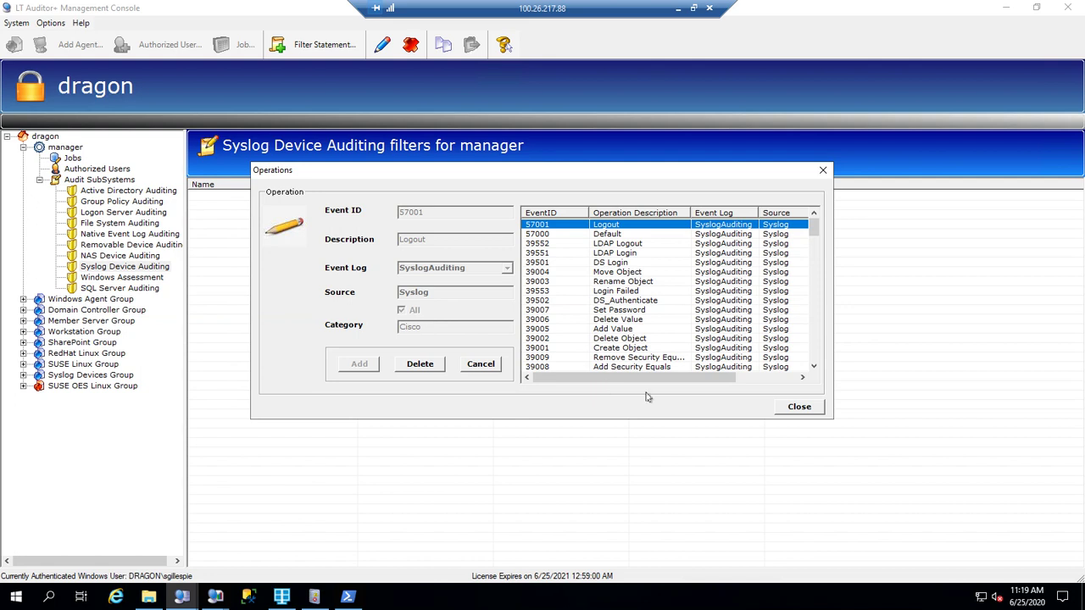
pyautogui.click(800, 407)
# - Start a new Syslog Device Auditing filter statement for the manager and name it Cisco
pyautogui.click(42, 136)
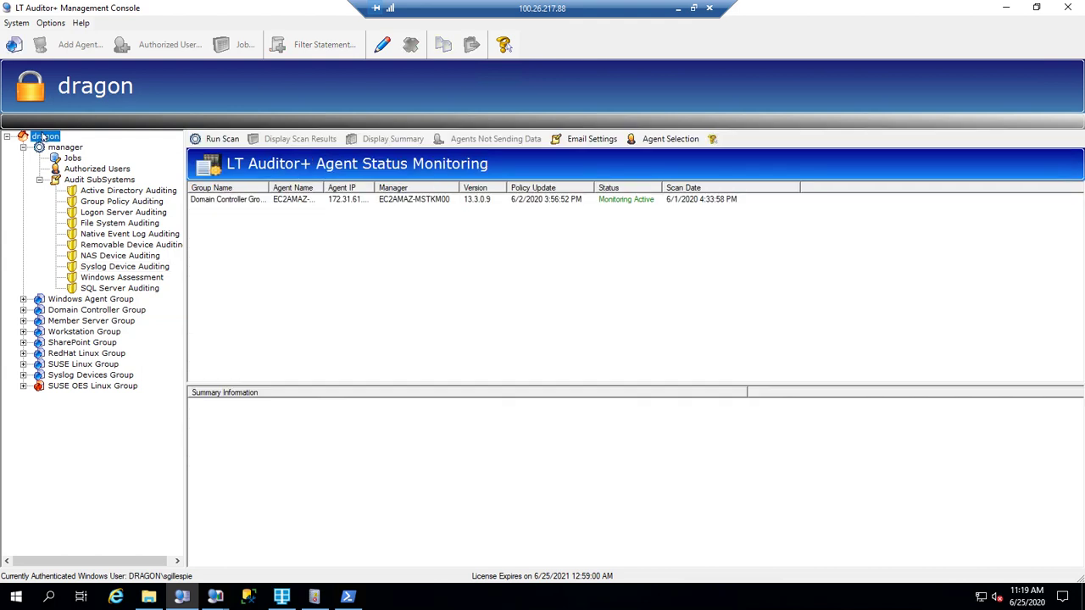
pyautogui.click(52, 148)
pyautogui.click(102, 181)
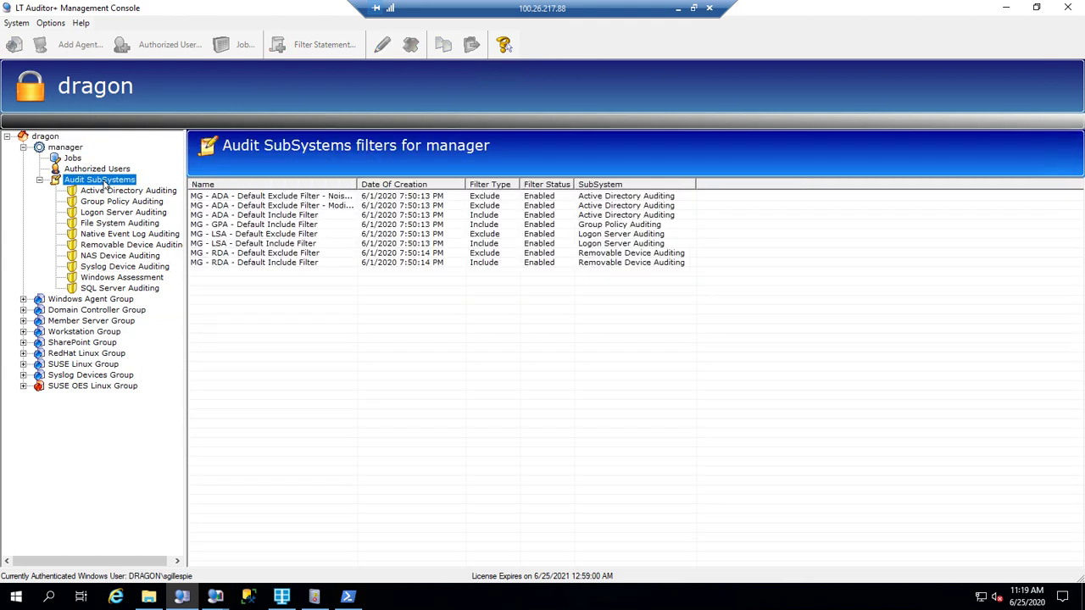
pyautogui.click(133, 270)
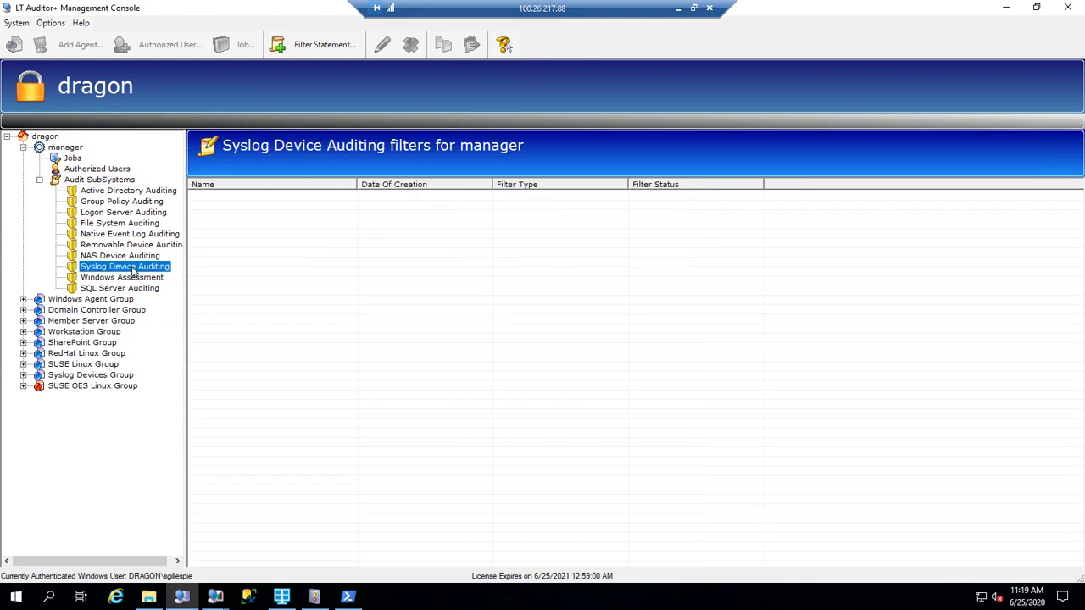
pyautogui.click(317, 43)
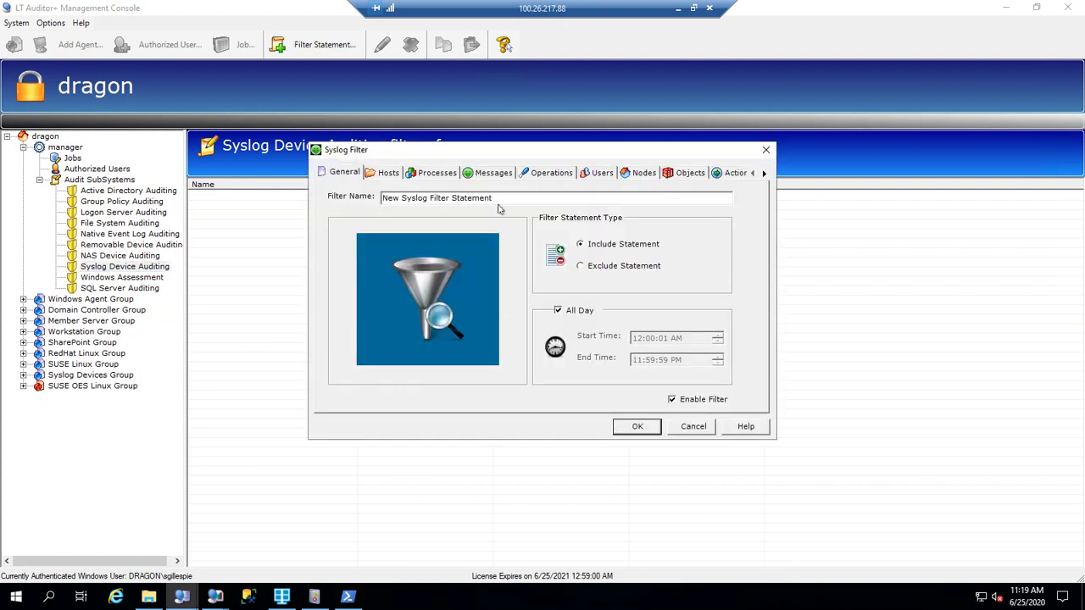
pyautogui.write('Cisco')
# - Include the Cisco Logout operation with Event ID 57001 in the filter and save the filter
pyautogui.click(540, 181)
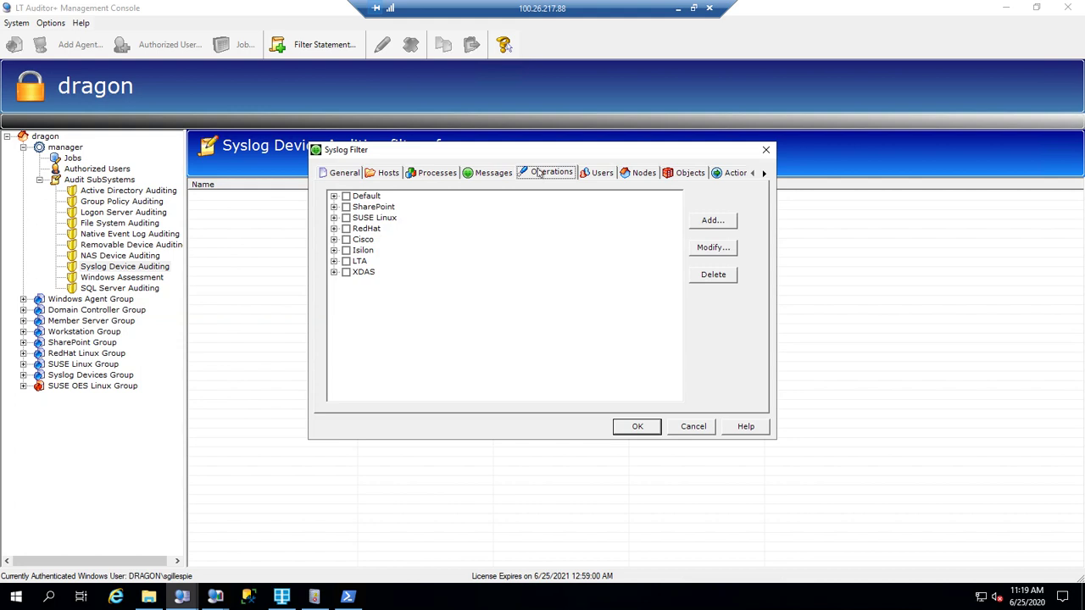
pyautogui.click(333, 240)
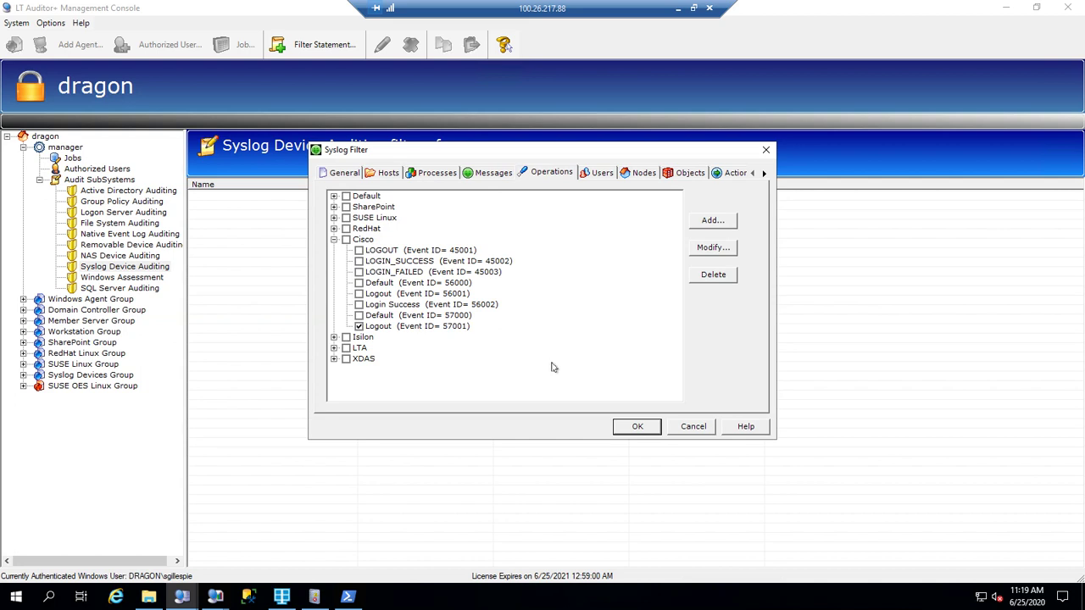
pyautogui.click(638, 427)
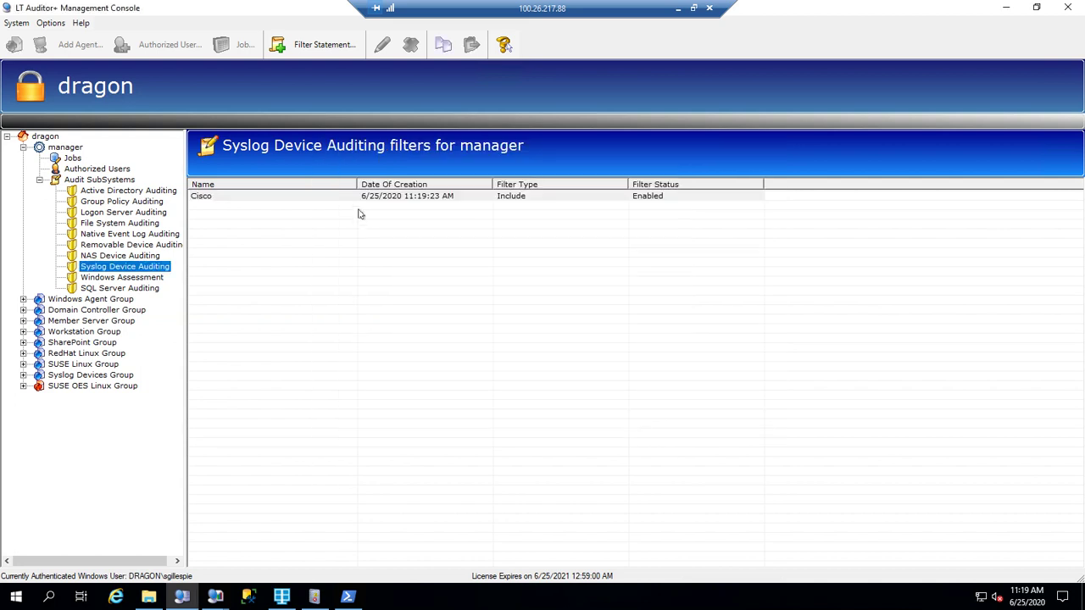
# - Switch to LT Auditor+ Report Console, closing the Objects Deleted report, and delete the existing Cisco category under Syslog Device Auditing
pyautogui.moveTo(214, 597)
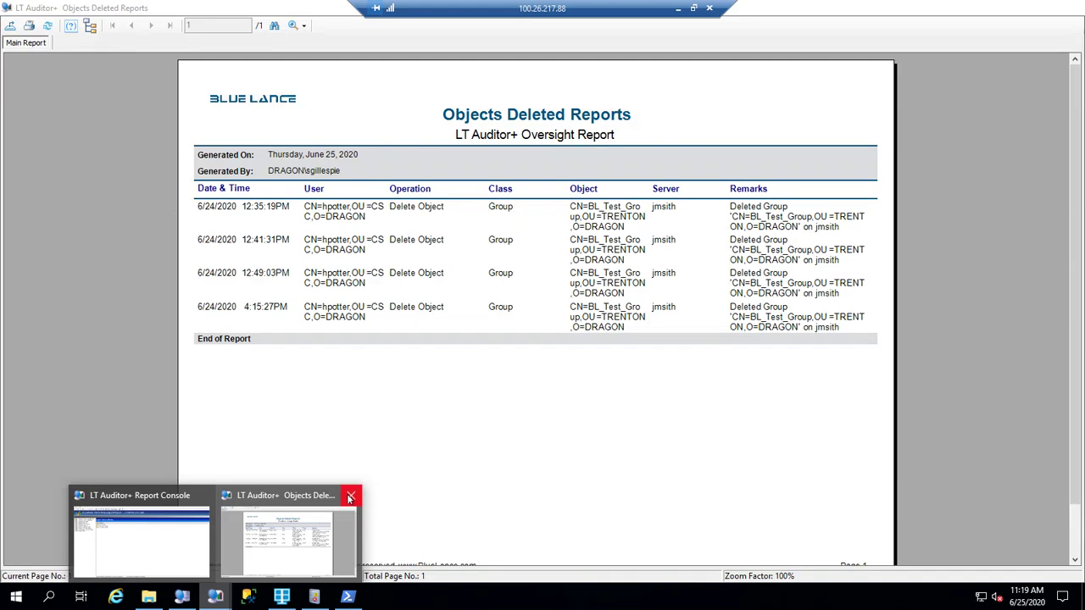
pyautogui.click(350, 498)
pyautogui.click(222, 530)
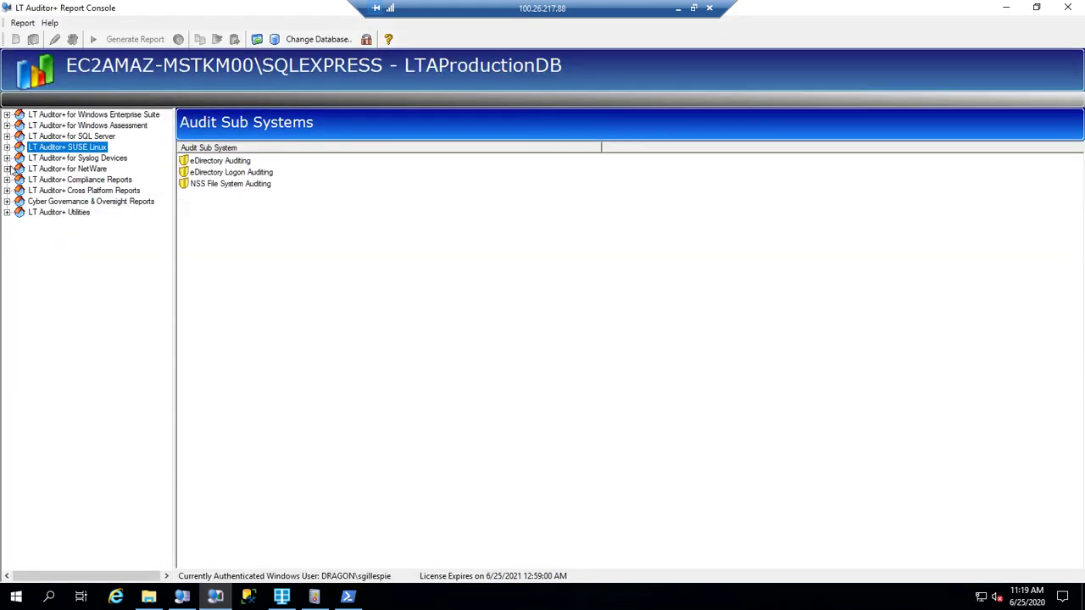
pyautogui.click(8, 158)
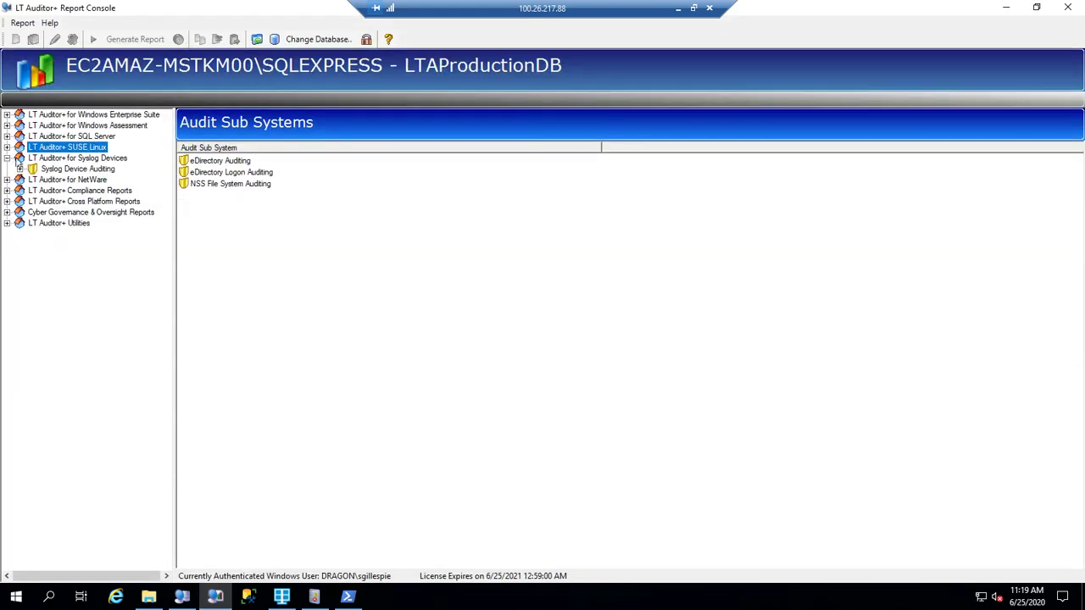
pyautogui.click(20, 168)
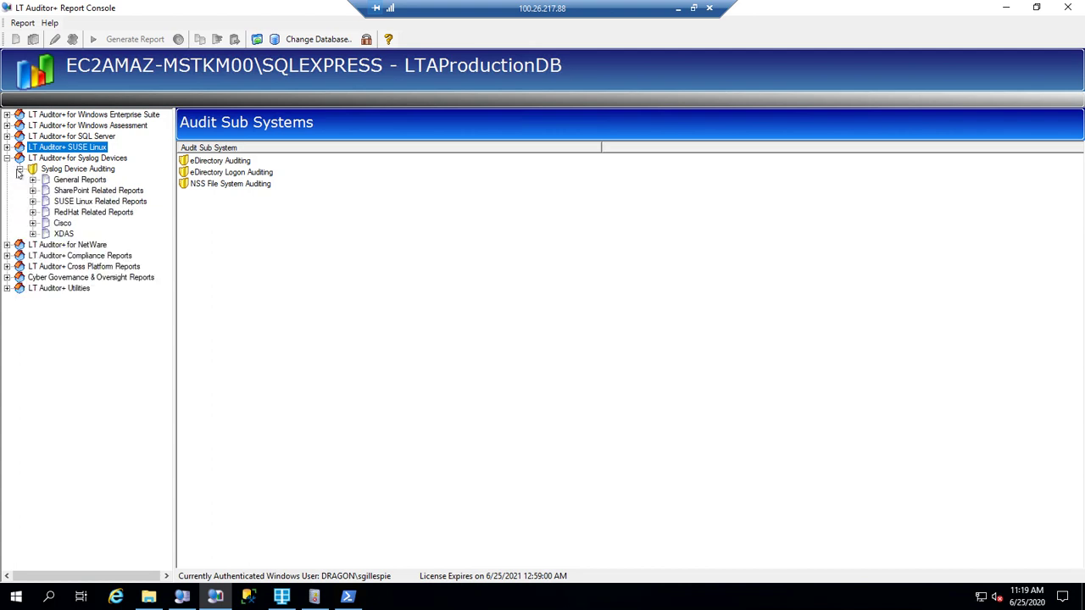
pyautogui.rightClick(64, 223)
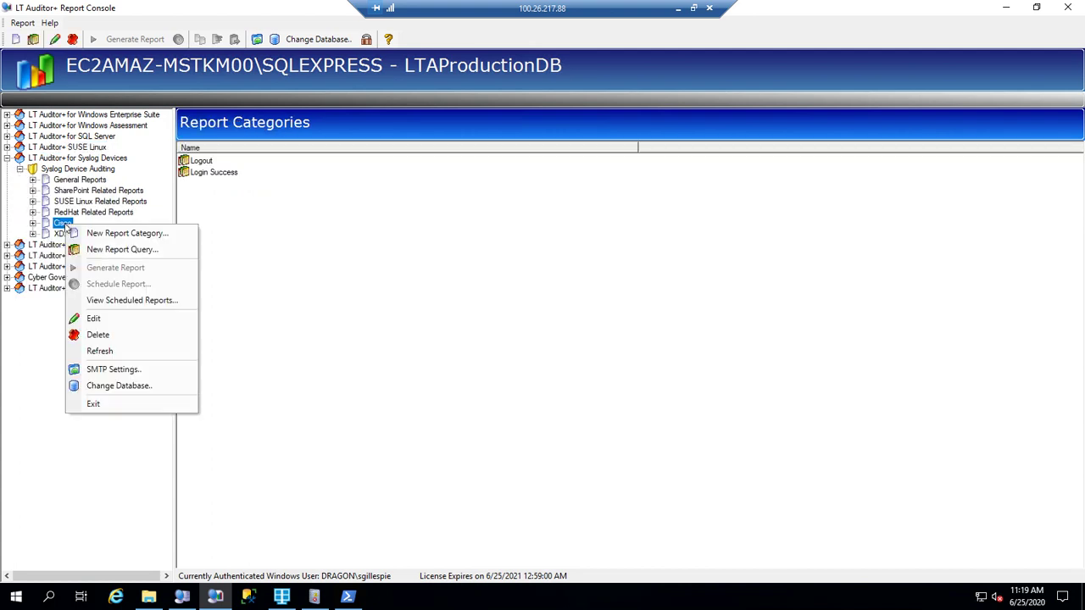
pyautogui.click(136, 335)
pyautogui.click(589, 343)
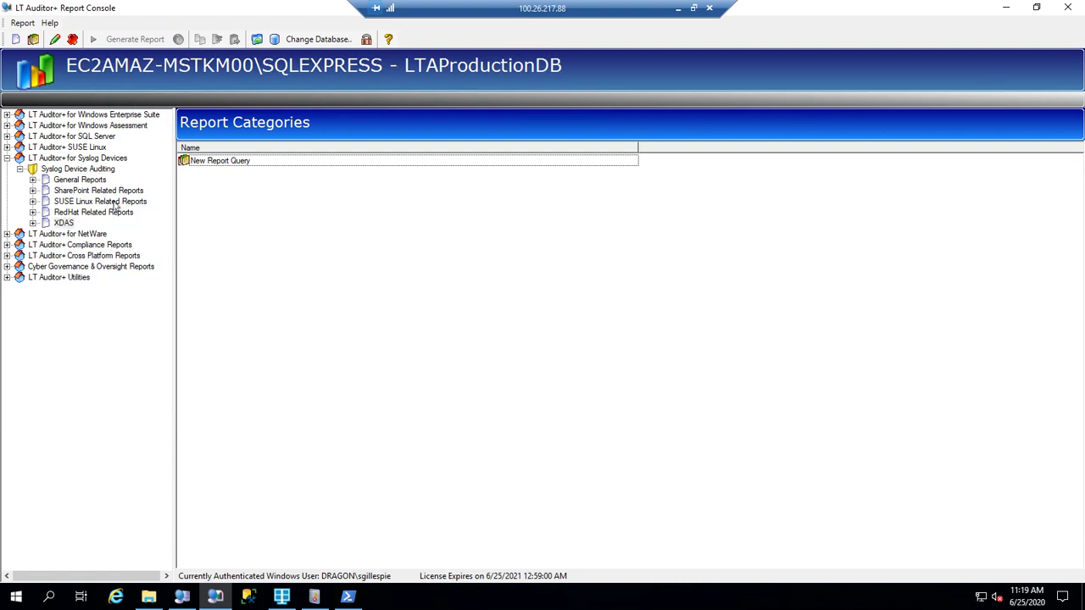
# - Create a new report category named Cisco under Syslog Device Auditing
pyautogui.rightClick(63, 171)
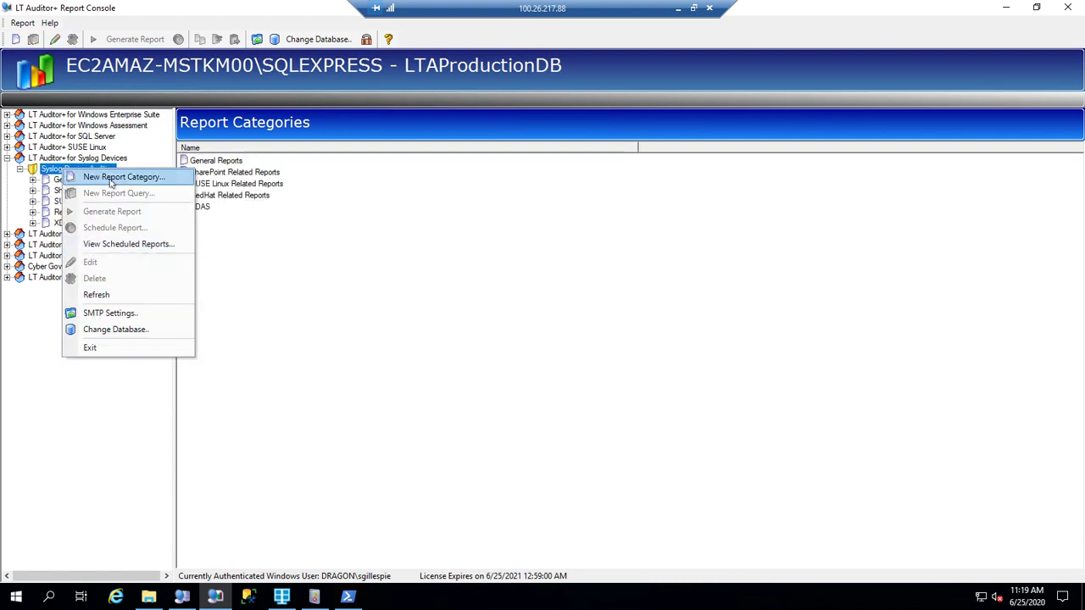
pyautogui.click(110, 180)
pyautogui.write('Cisco')
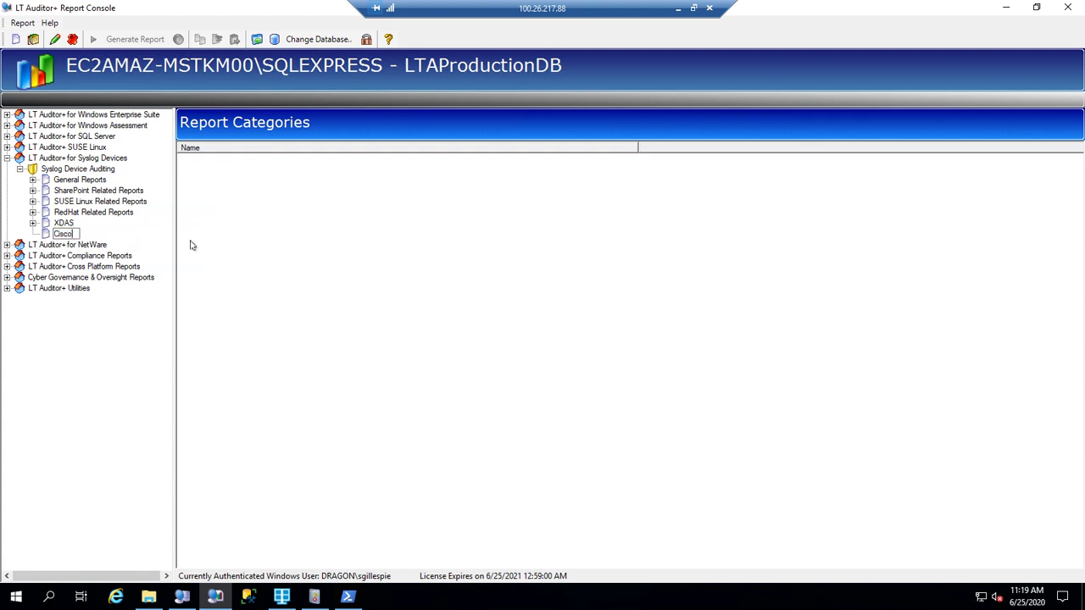
pyautogui.press('Return')
# - Add a report query to the Cisco category with a statement named Logouts that includes only the Cisco Logout operation, Event Id 57001
pyautogui.rightClick(63, 235)
pyautogui.click(119, 256)
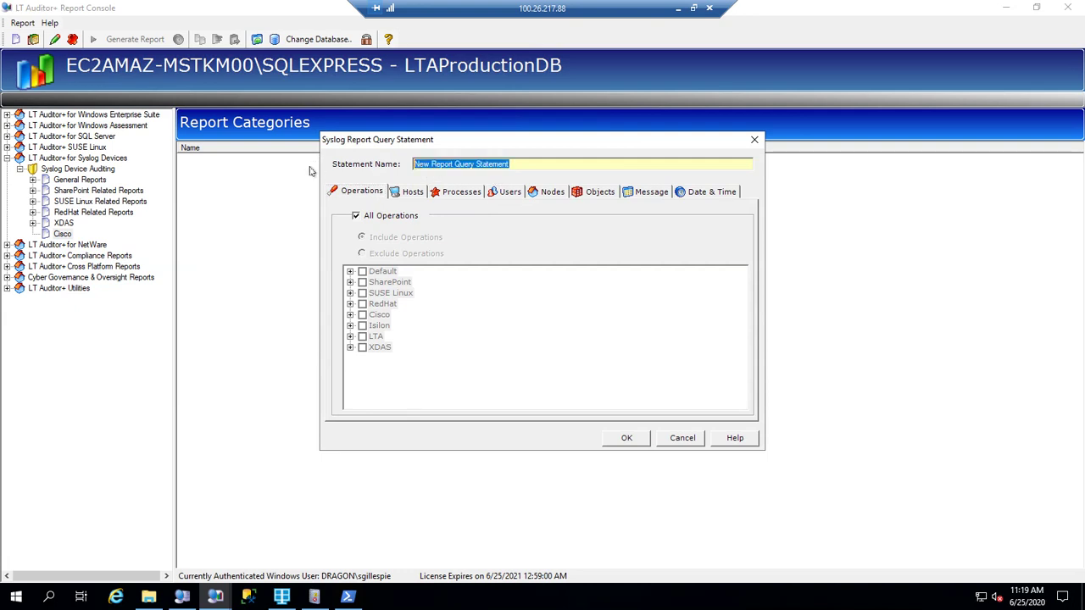
pyautogui.write('Logouts')
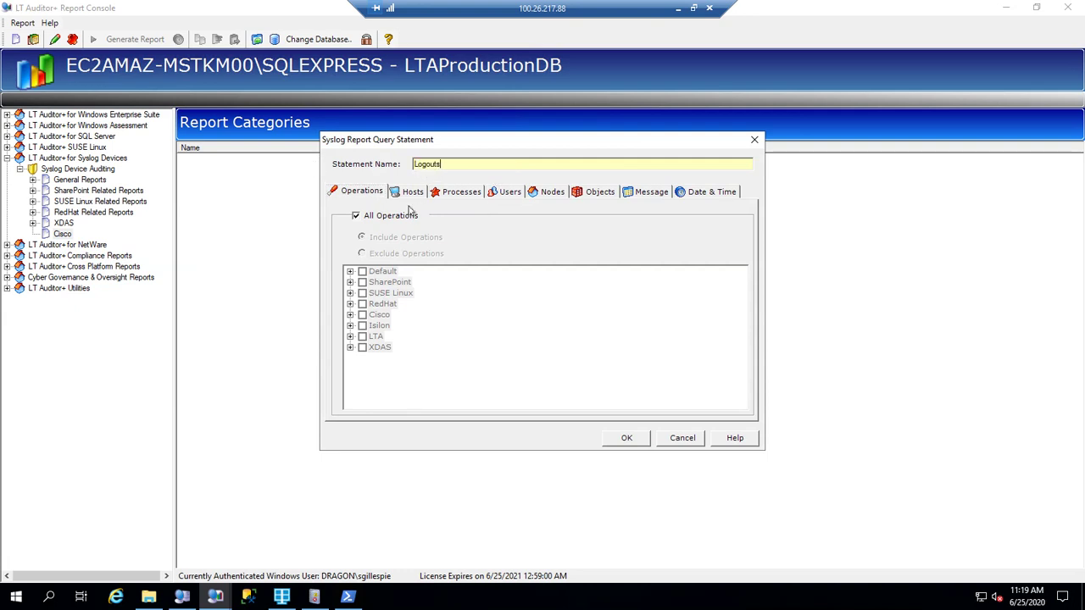
pyautogui.click(376, 218)
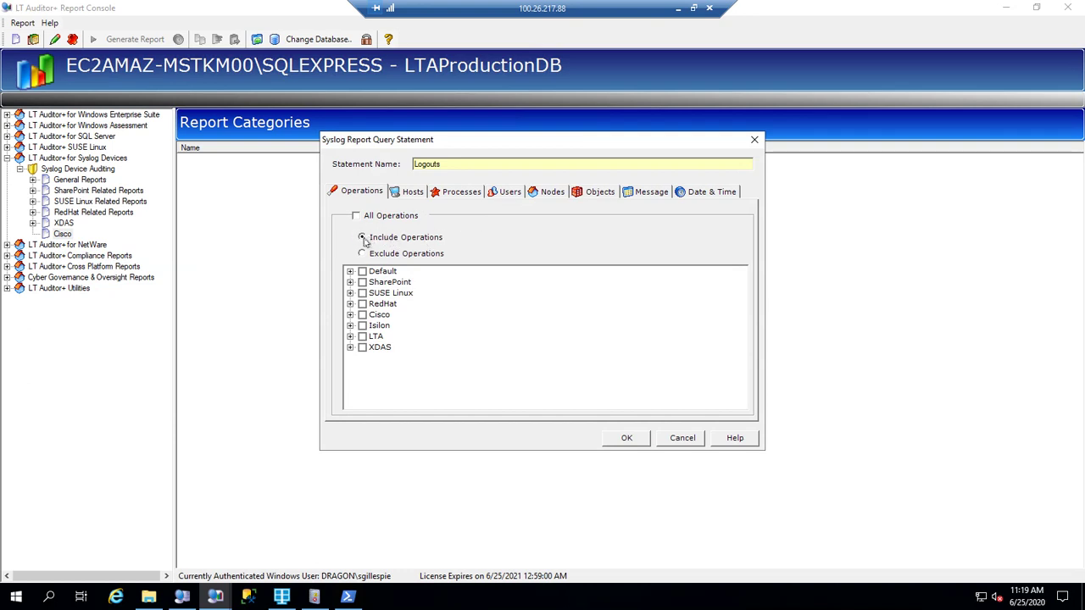
pyautogui.click(350, 314)
pyautogui.scroll(-1, 395, 353)
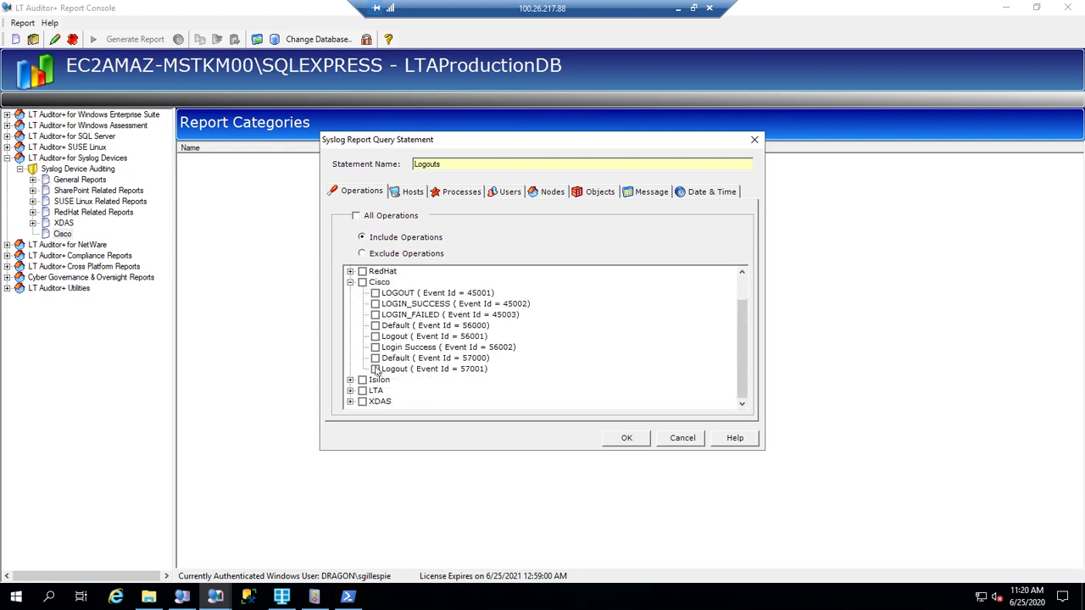
pyautogui.click(375, 369)
pyautogui.click(627, 437)
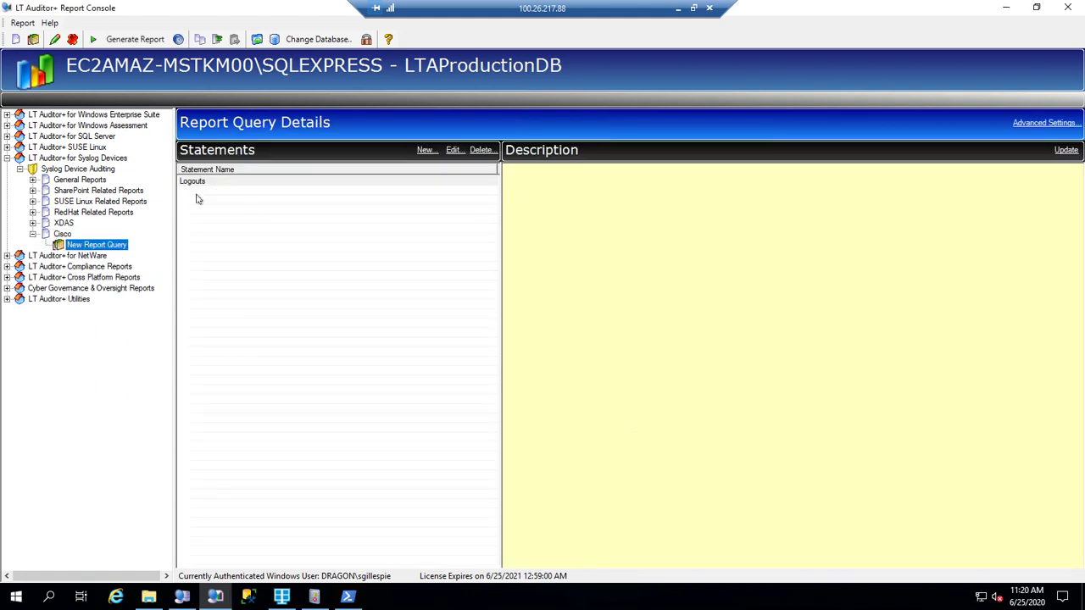
# - Set the new Cisco report query's report file to SLALinuxLoginSummary.rpt in its advanced settings
pyautogui.rightClick(121, 244)
pyautogui.click(108, 247)
pyautogui.click(230, 187)
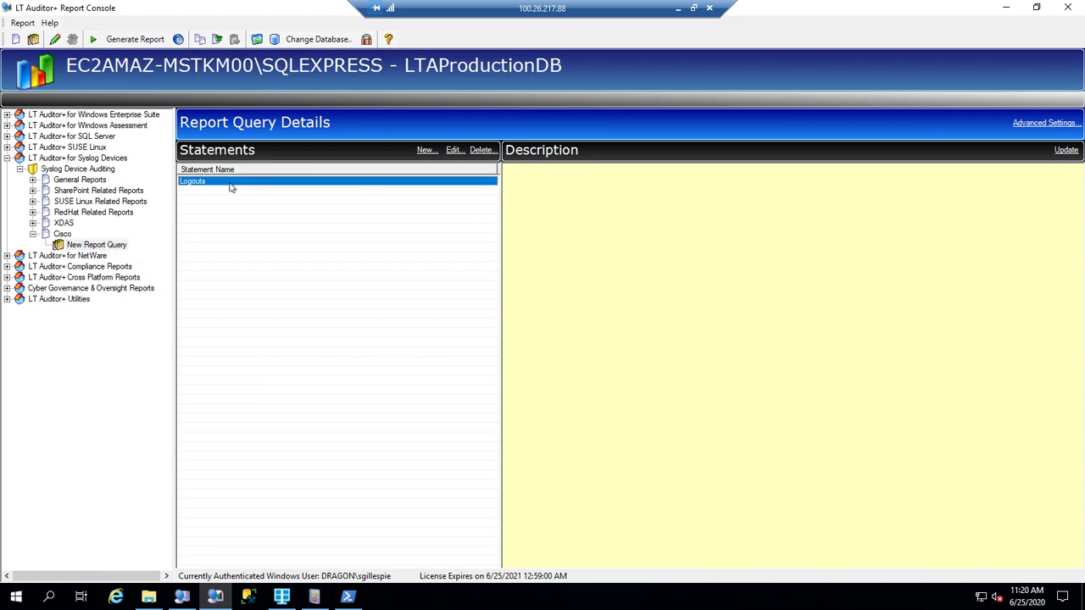
pyautogui.click(1044, 124)
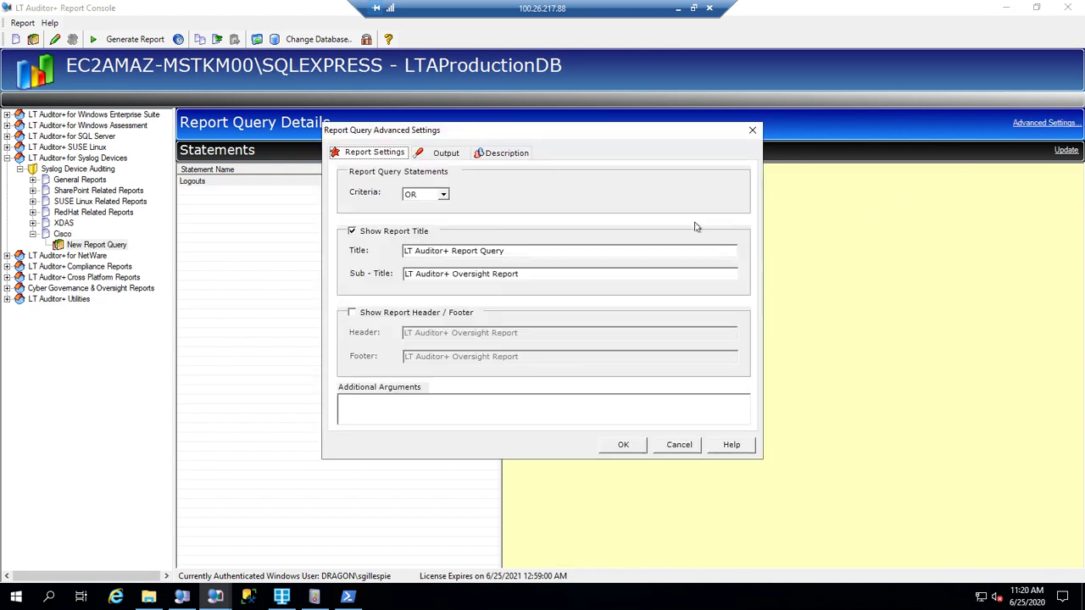
pyautogui.click(446, 153)
pyautogui.click(556, 190)
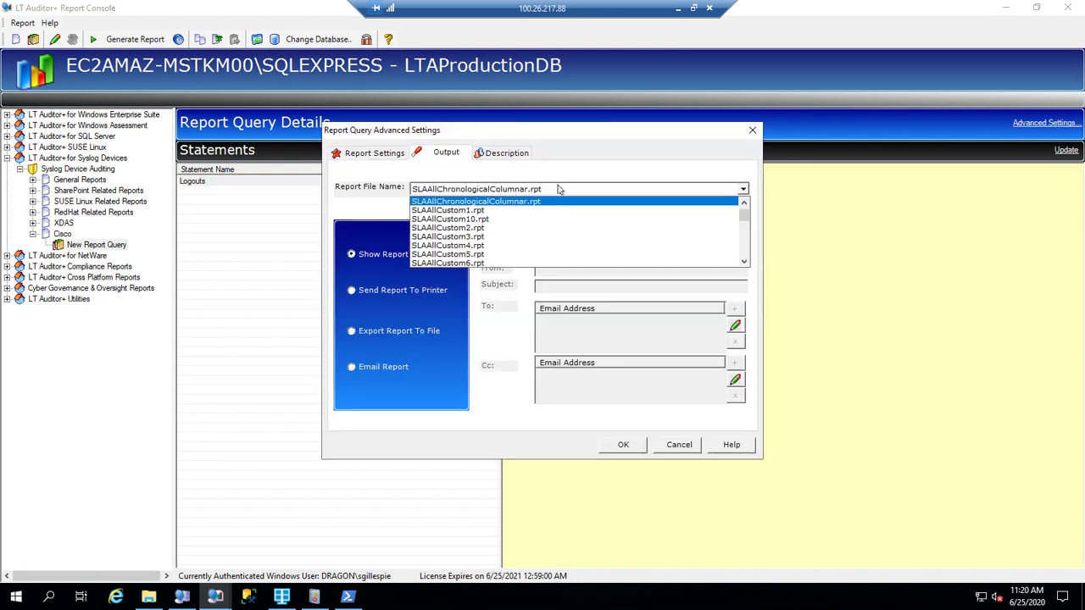
pyautogui.scroll(-2, 640, 251)
pyautogui.scroll(-1, 641, 251)
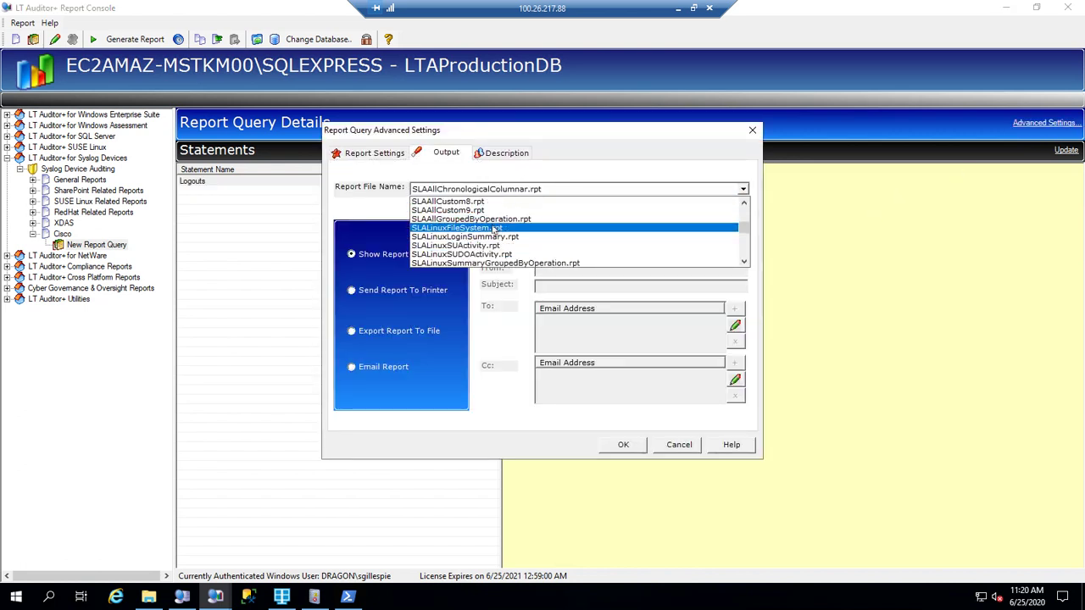
pyautogui.click(507, 237)
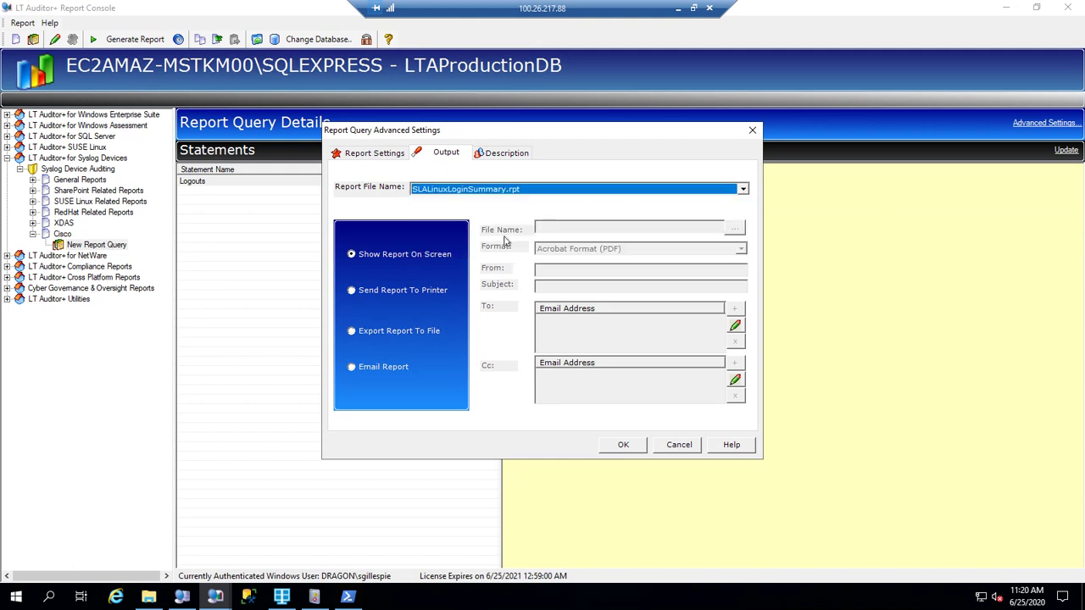
pyautogui.click(622, 446)
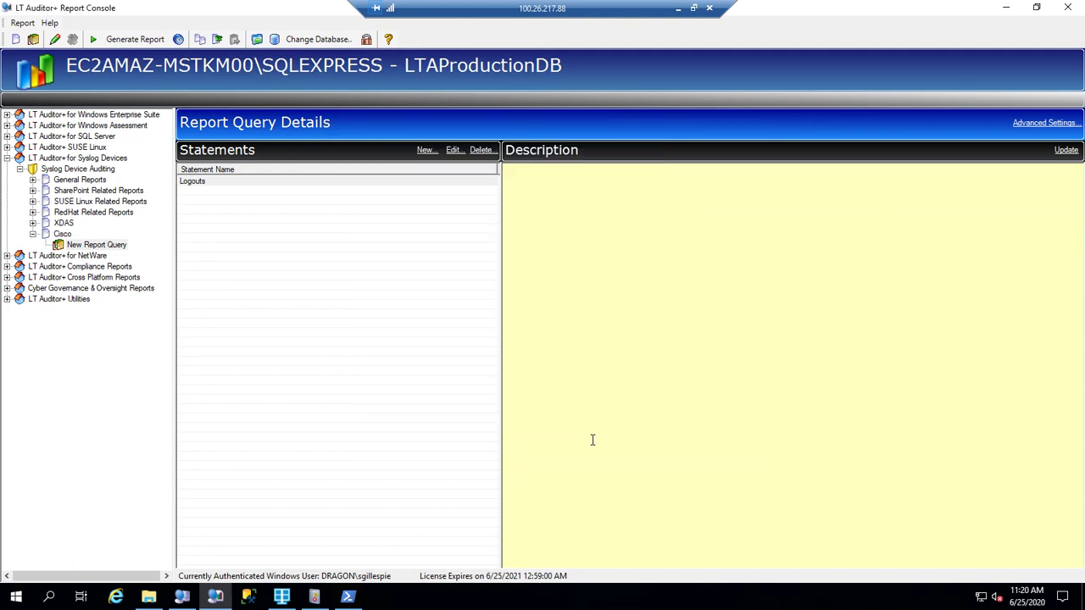
# - Generate the report for the Cisco query with the Logouts statement, review it and close it
pyautogui.click(327, 182)
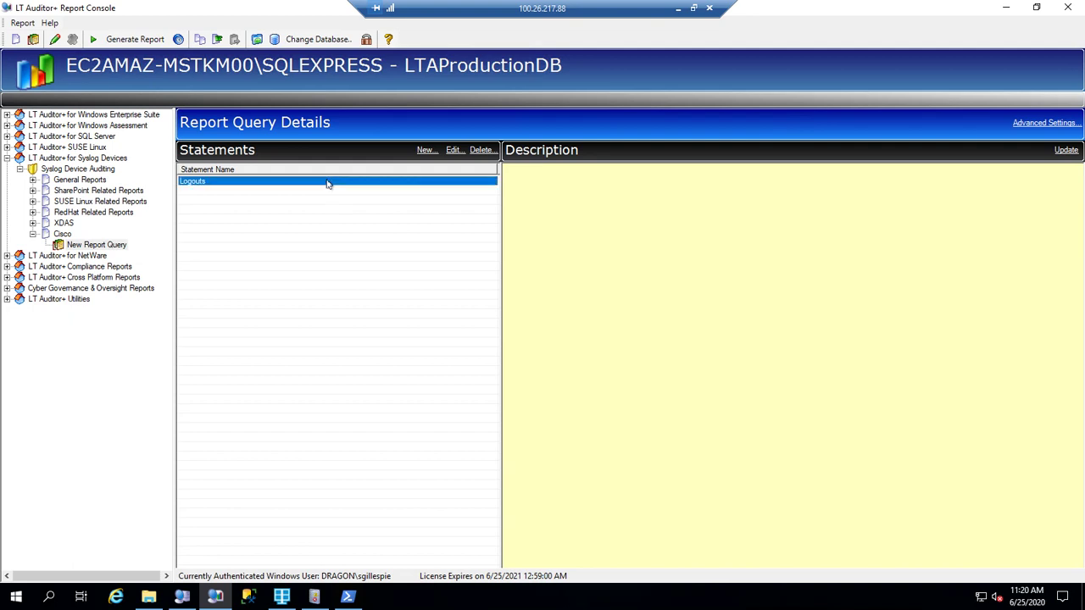
pyautogui.click(142, 43)
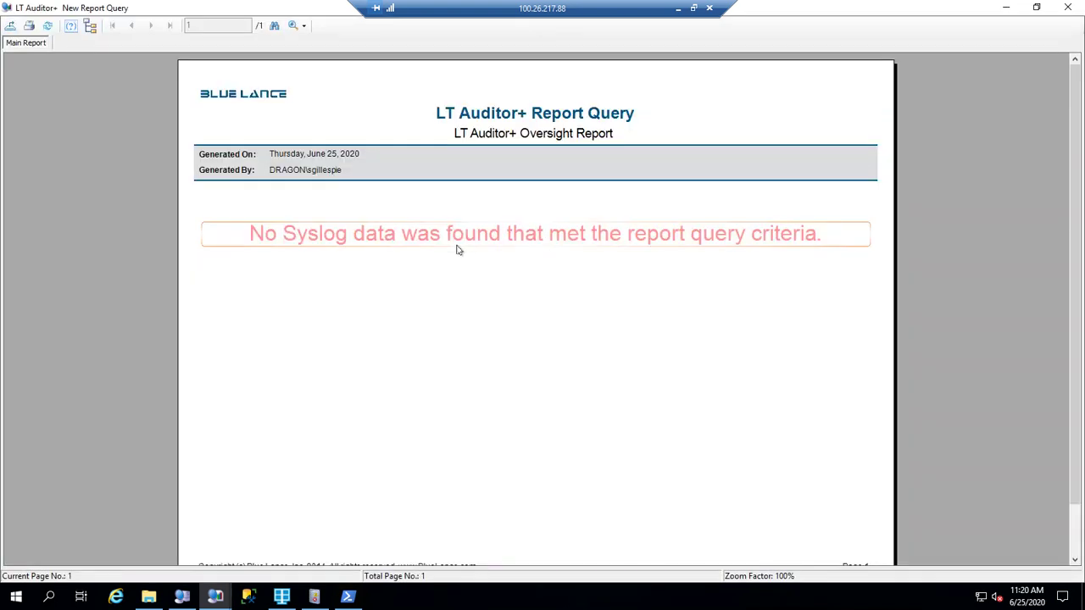
pyautogui.click(1068, 8)
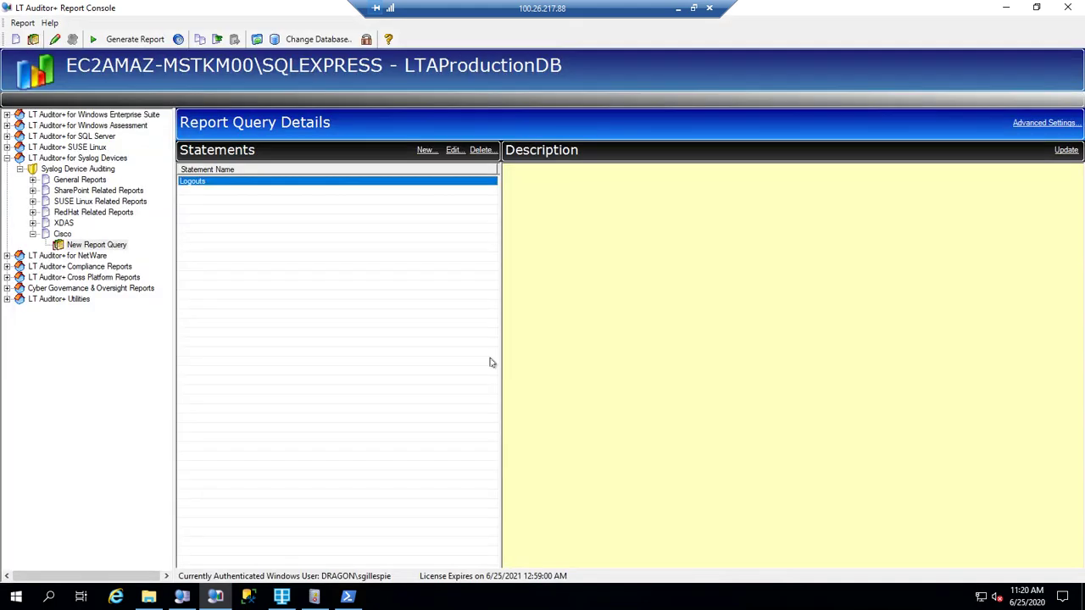
# - Switch to File Explorer, run the GenCisco batch file in SyslogTesting to generate Cisco test messages, and minimize the window
pyautogui.click(148, 597)
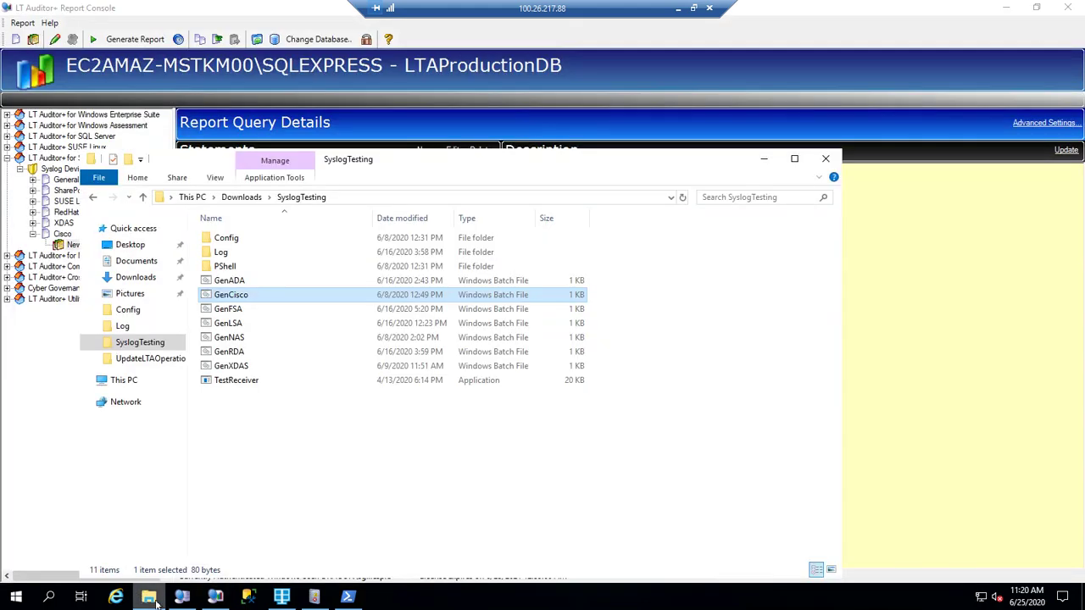
pyautogui.doubleClick(248, 296)
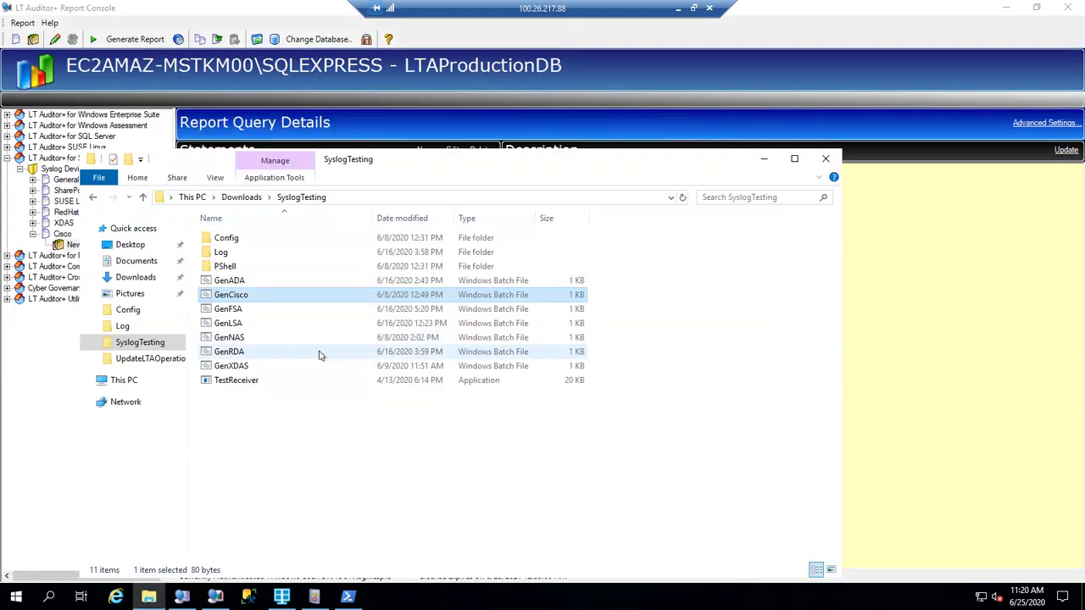
pyautogui.click(764, 158)
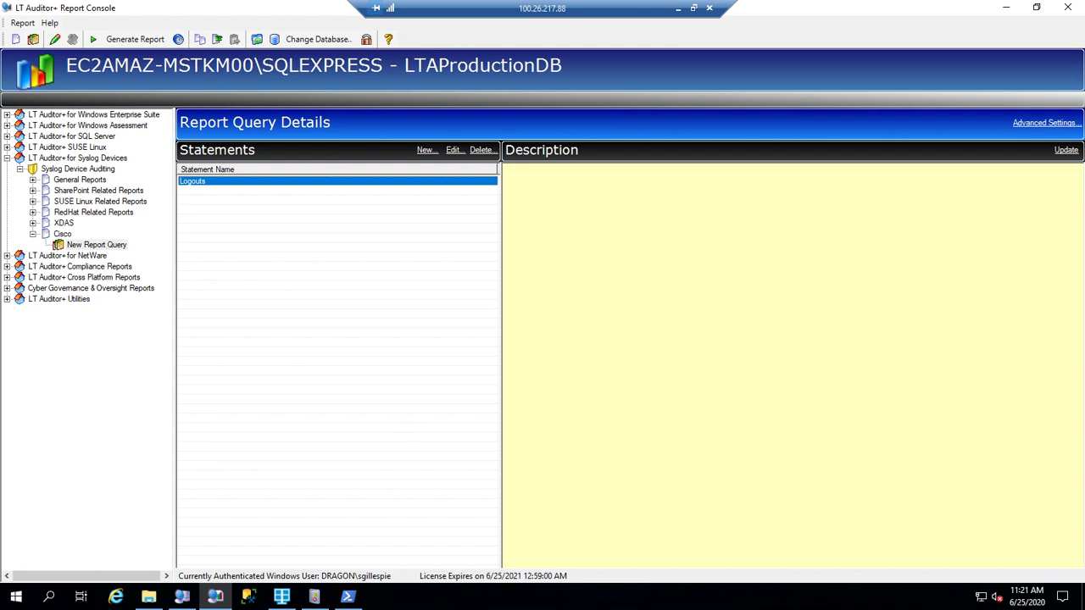
# - Open a new File Explorer window and browse to C:\Program Files\Blue Lance, Inc\LT Auditor+\Security Management Framework
pyautogui.rightClick(157, 598)
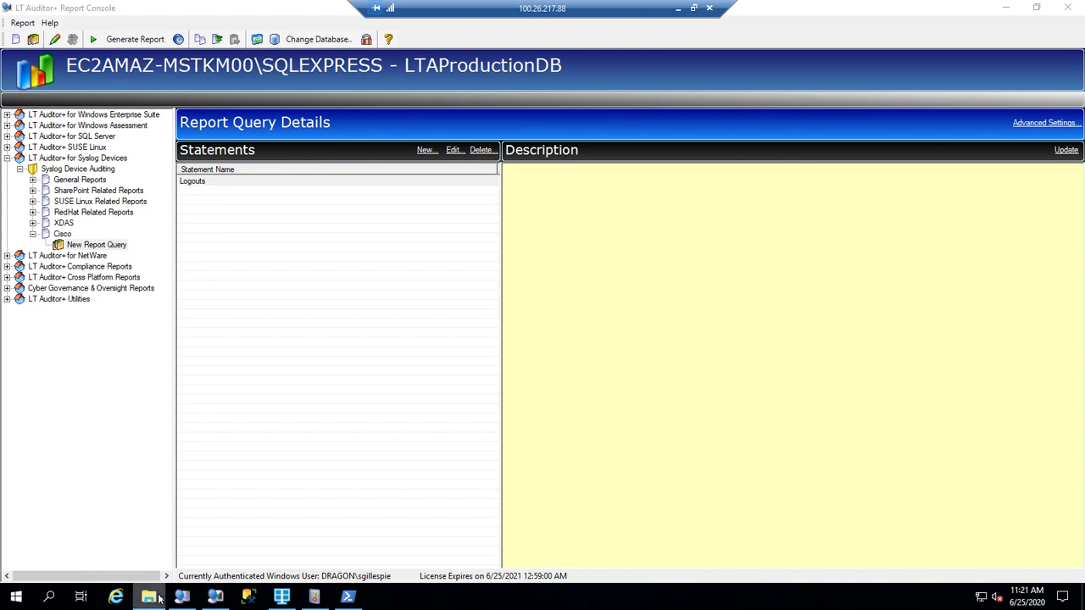
pyautogui.click(110, 524)
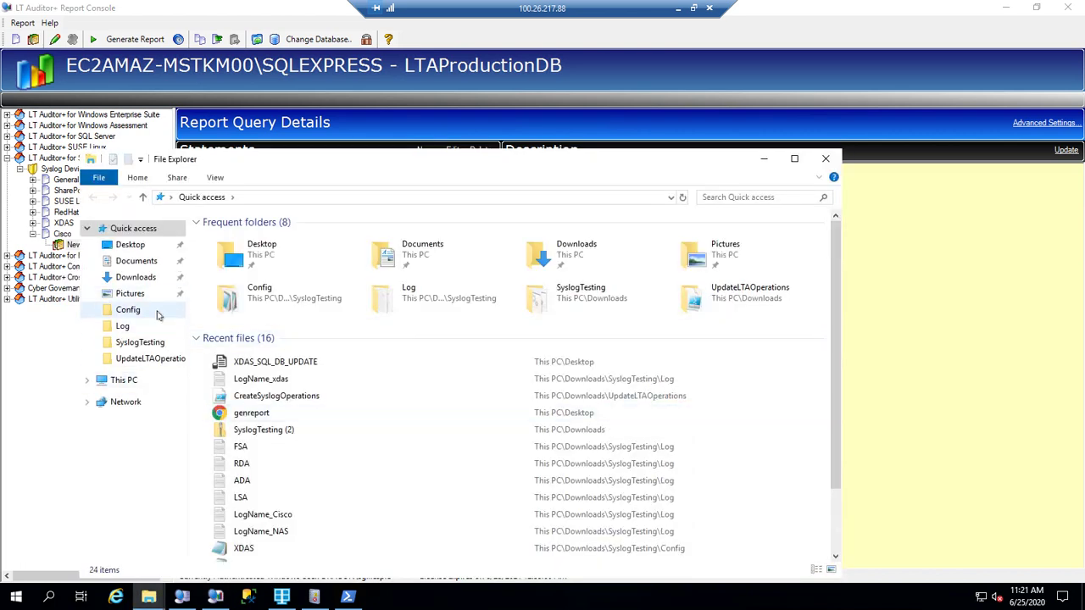
pyautogui.click(156, 313)
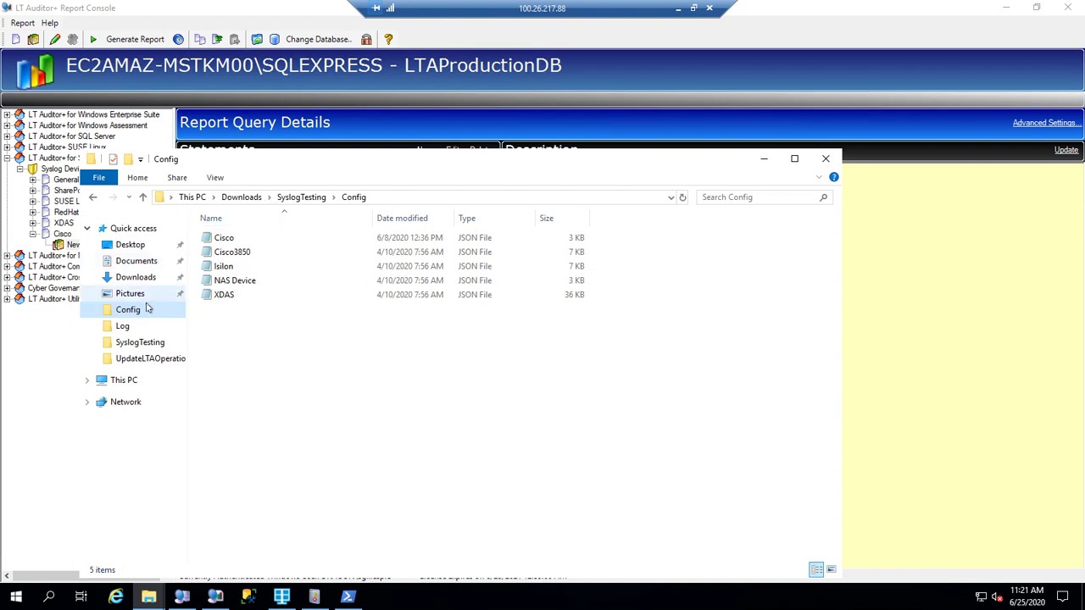
pyautogui.click(125, 383)
pyautogui.doubleClick(213, 386)
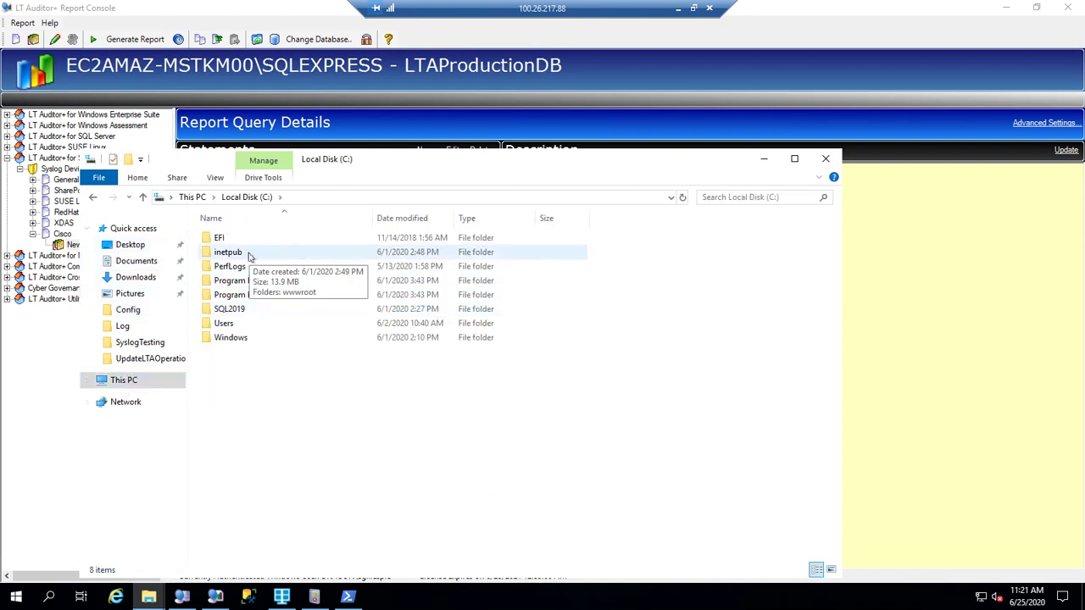
pyautogui.doubleClick(244, 281)
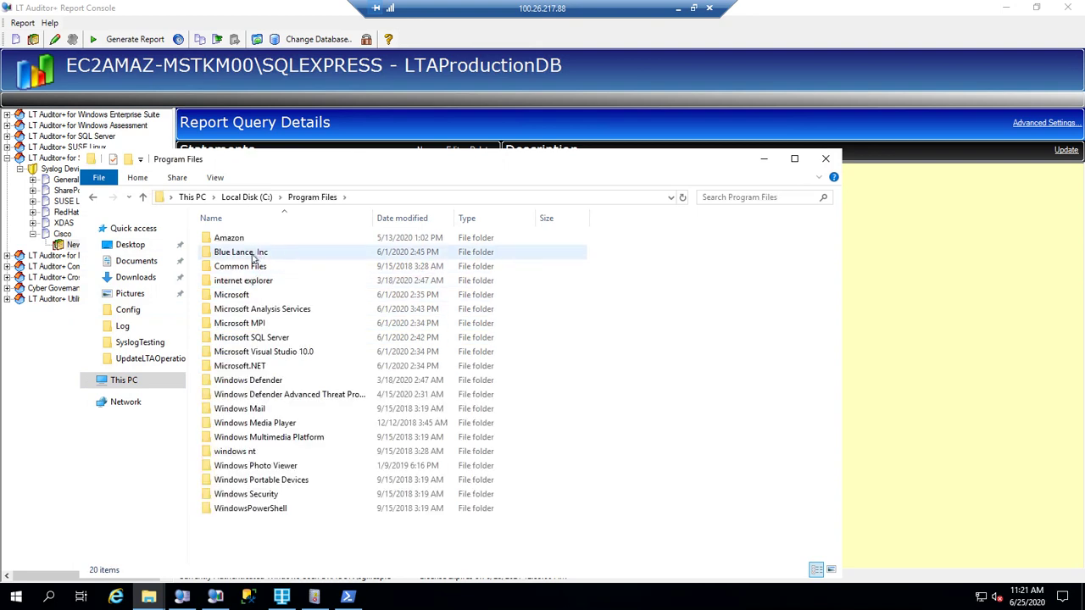
pyautogui.doubleClick(252, 253)
pyautogui.doubleClick(263, 238)
pyautogui.doubleClick(249, 270)
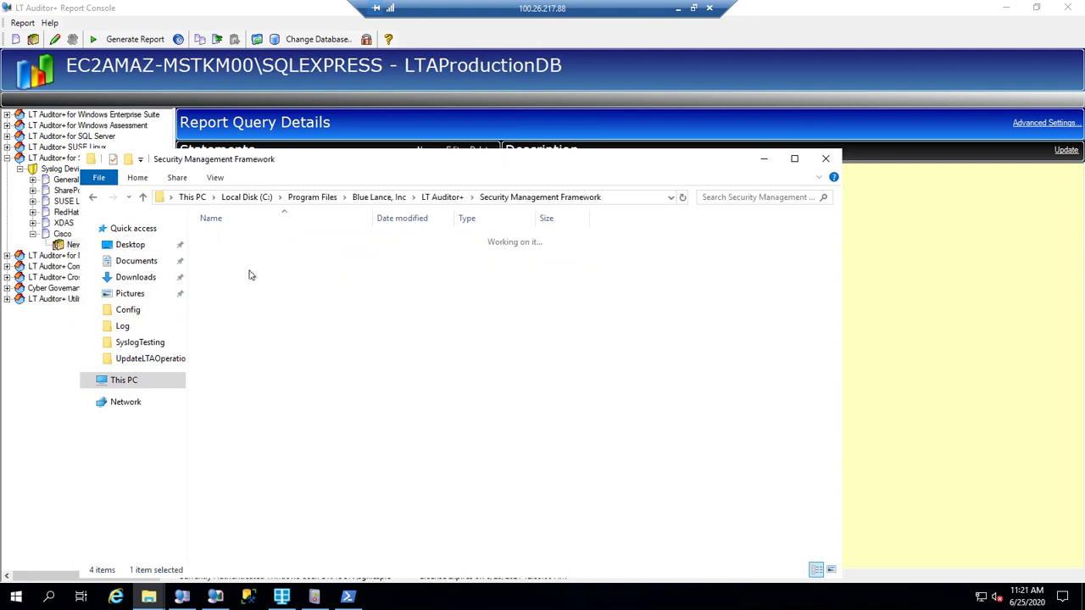
# - Check the most recent SLA XML file in Manager\Backup\Rollup\EC2AMAZ-MSTKM00 and close the File Explorer window
pyautogui.doubleClick(250, 295)
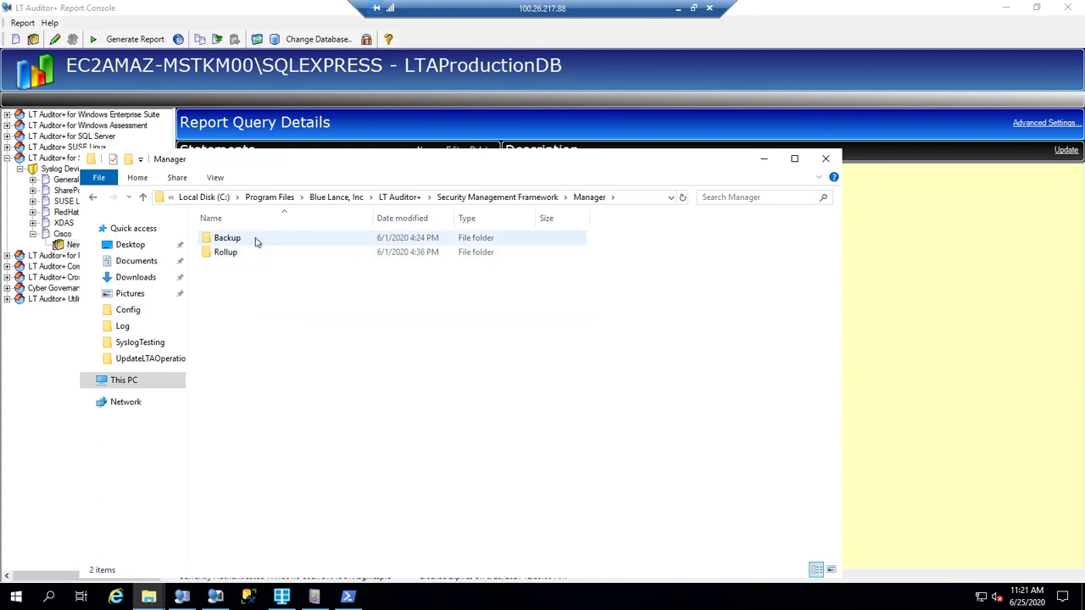
pyautogui.doubleClick(244, 241)
pyautogui.doubleClick(253, 252)
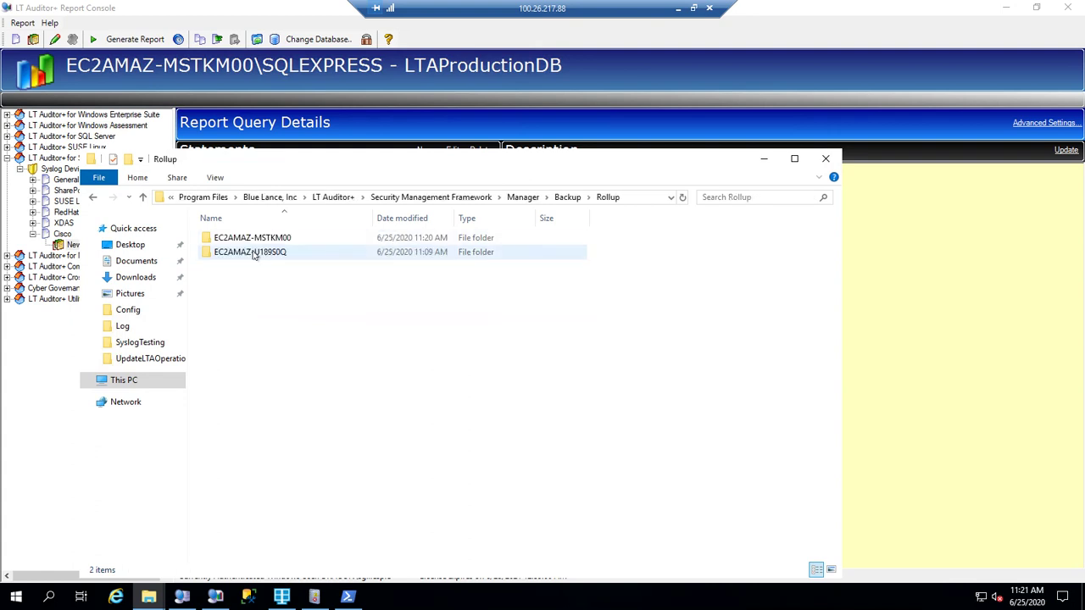
pyautogui.doubleClick(298, 243)
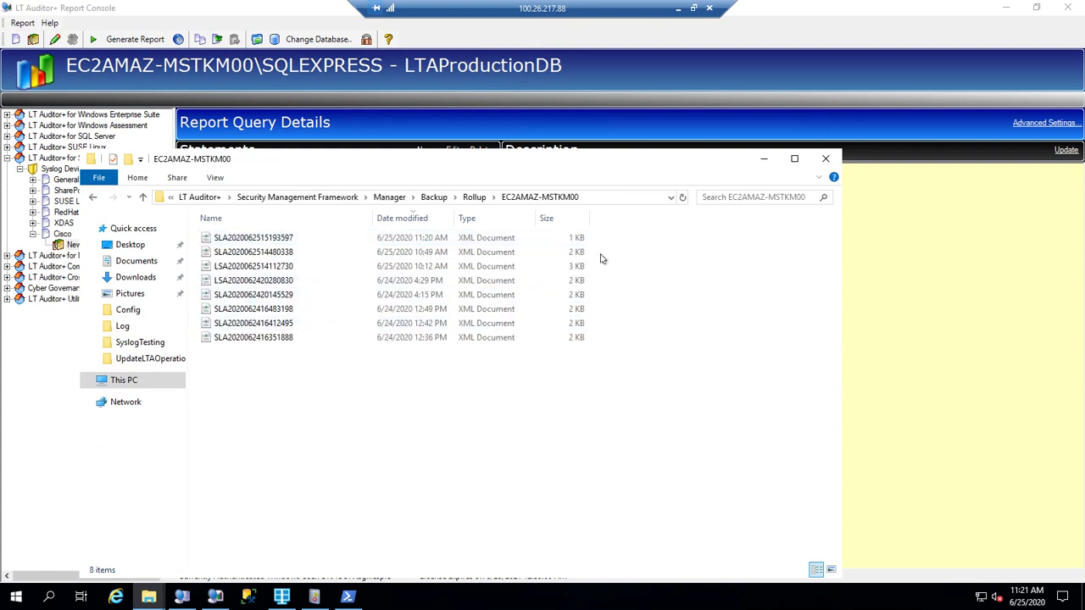
pyautogui.click(402, 242)
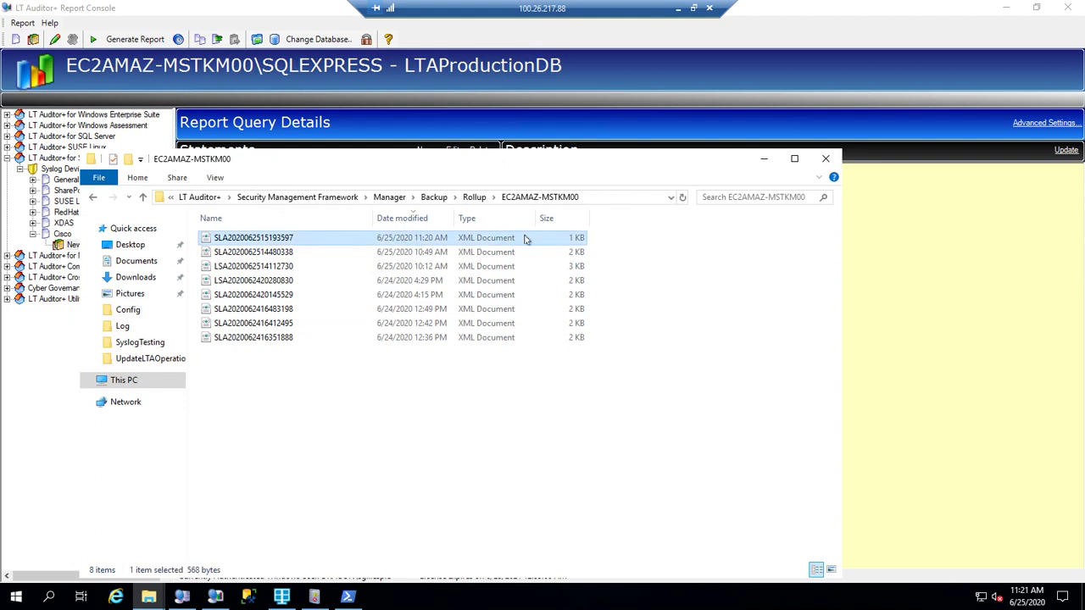
pyautogui.click(824, 160)
# - Generate the Cisco query report again in LT Auditor+ Report Console
pyautogui.click(151, 42)
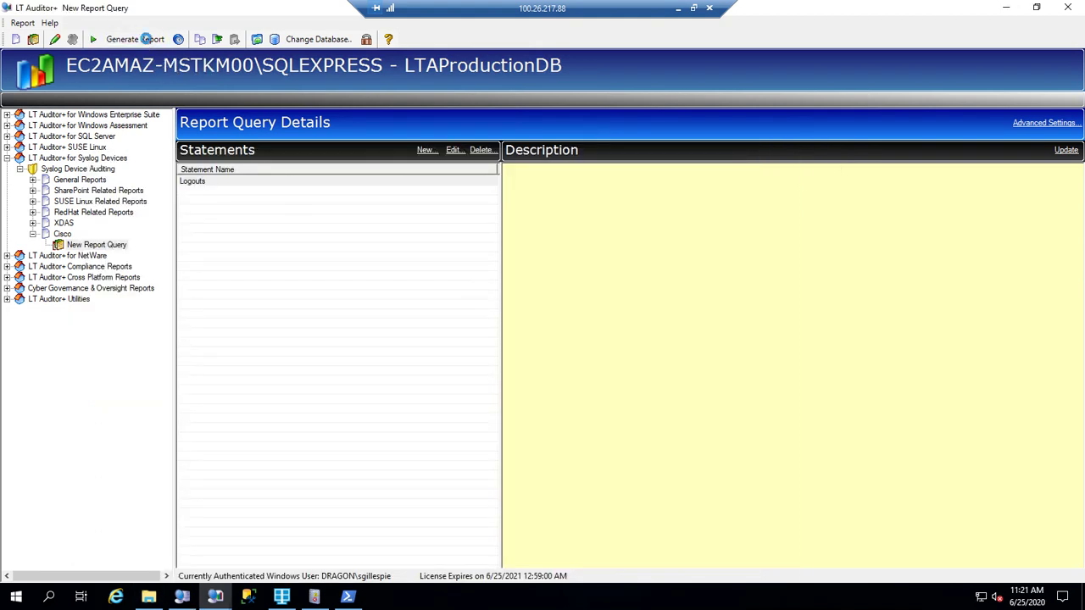